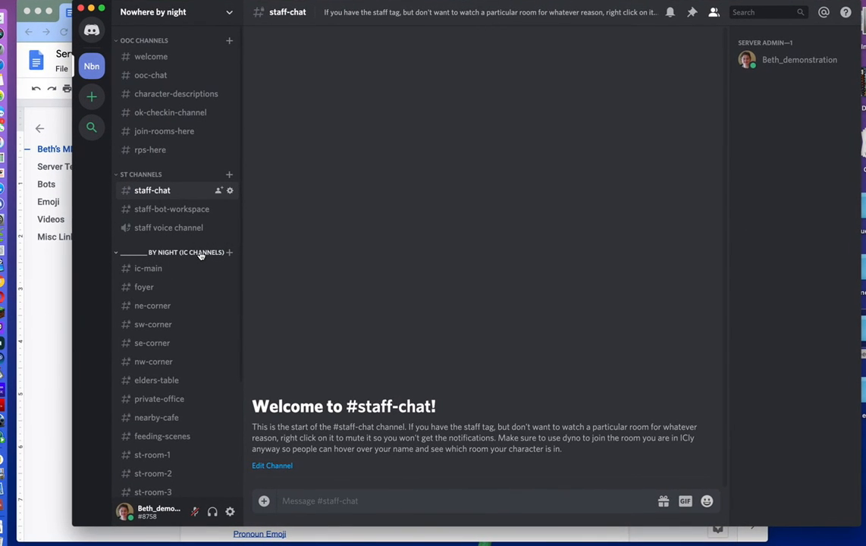
- Replace the blank underscores in the IC category name with 'Nowhere' and save the change
{"action": "right_click", "coordinate": [194, 255]}
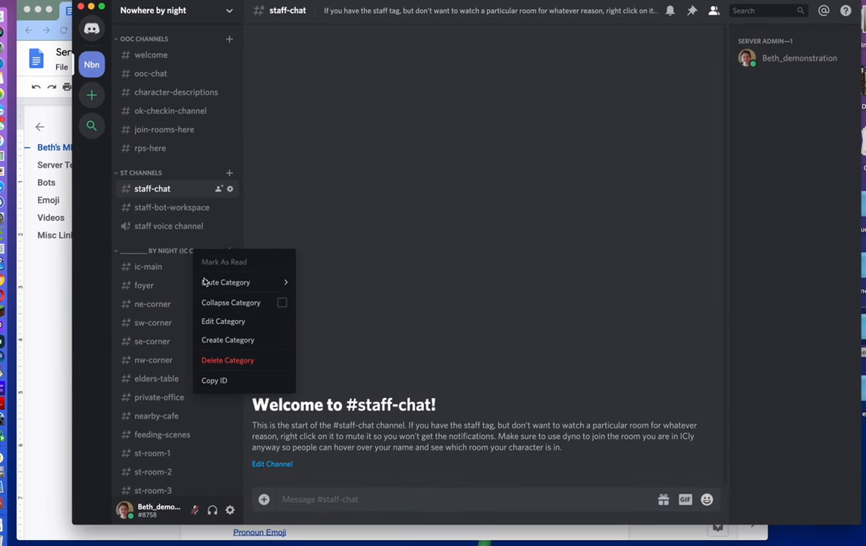
{"action": "left_click", "coordinate": [217, 324]}
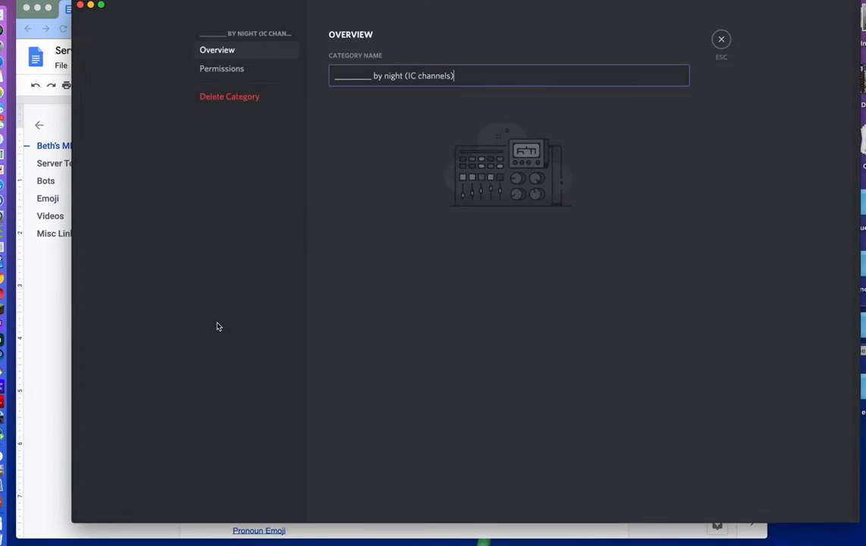
{"action": "left_click_drag", "start_coordinate": [367, 88], "coordinate": [315, 91]}
{"action": "type", "text": "Nowhere"}
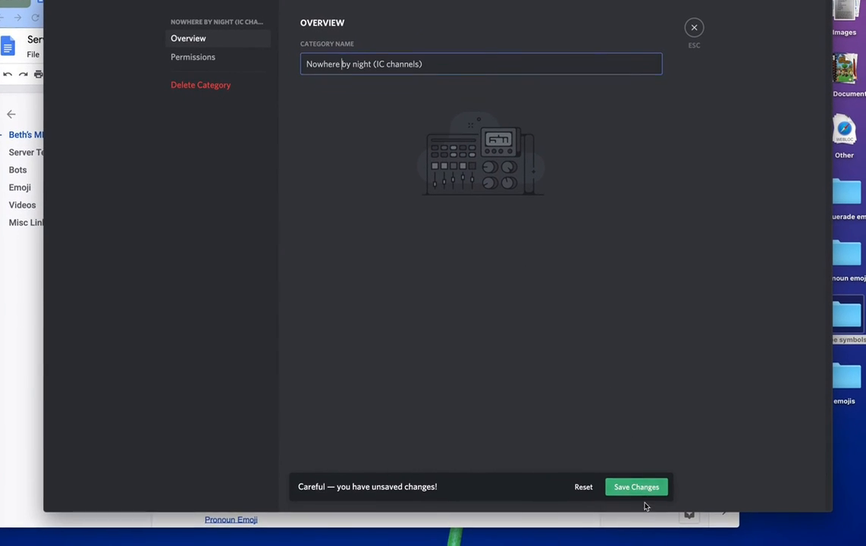
{"action": "left_click", "coordinate": [660, 511]}
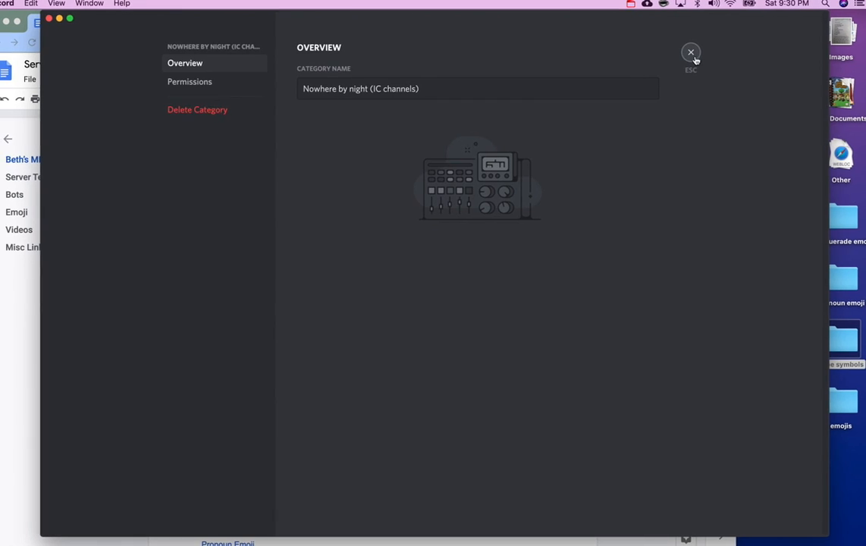
{"action": "left_click", "coordinate": [690, 50]}
- Move through ic-main to the foyer channel
{"action": "scroll", "coordinate": [187, 353], "scroll_direction": "down", "scroll_amount": 2}
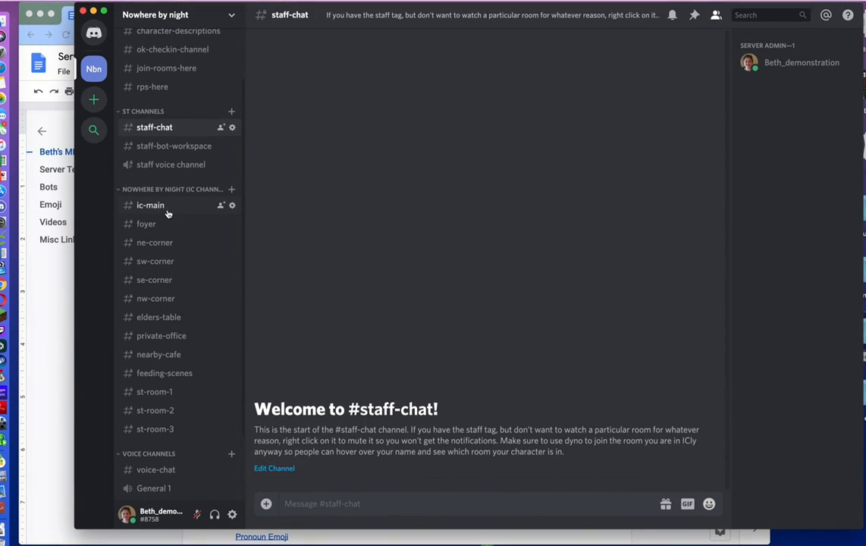
{"action": "left_click", "coordinate": [168, 212]}
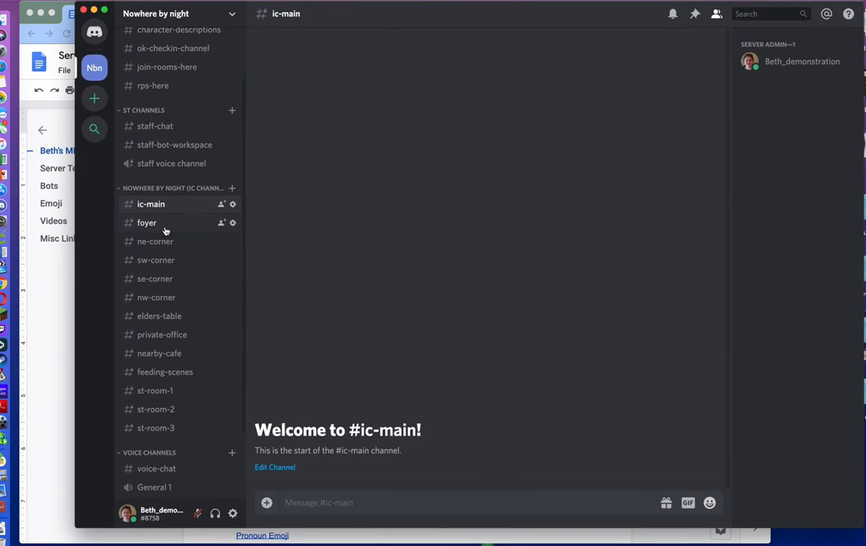
{"action": "left_click", "coordinate": [165, 227]}
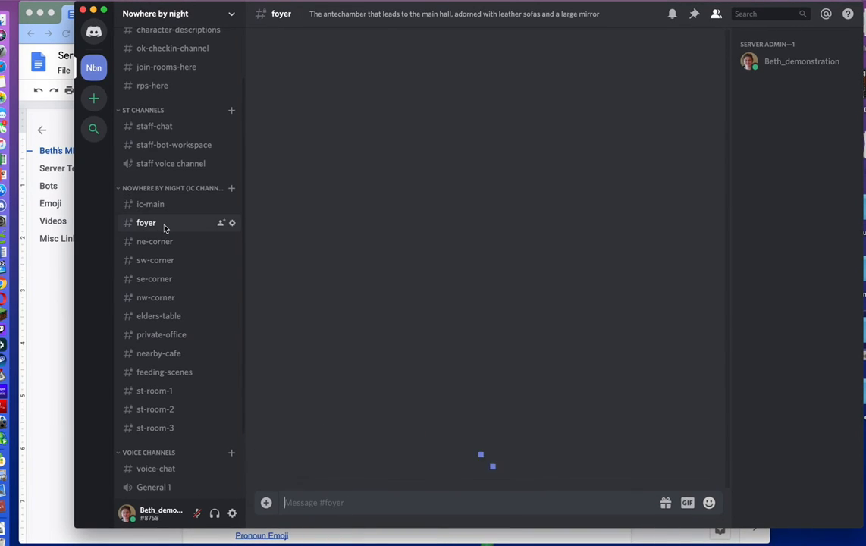
- Review the foyer channel's topic and Permissions settings, then close them
{"action": "left_click", "coordinate": [229, 225]}
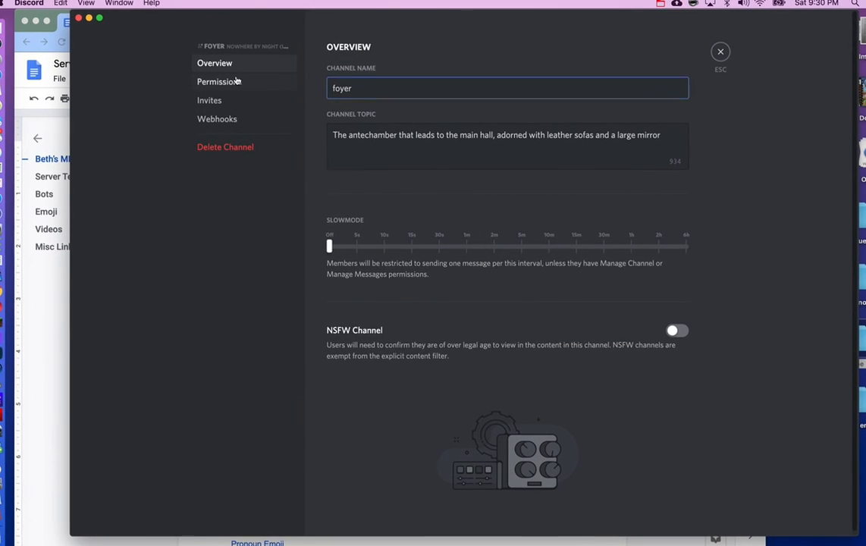
{"action": "left_click_drag", "start_coordinate": [353, 135], "coordinate": [505, 135]}
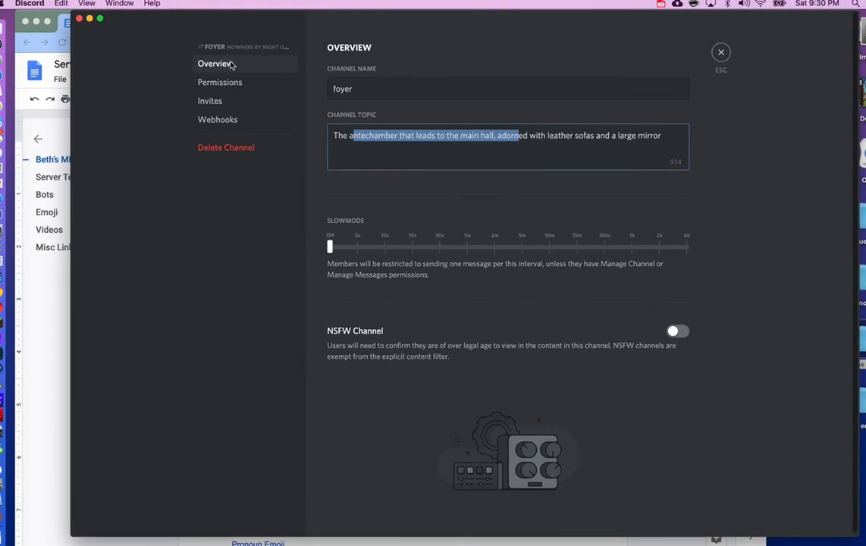
{"action": "left_click", "coordinate": [220, 79]}
{"action": "left_click", "coordinate": [233, 84]}
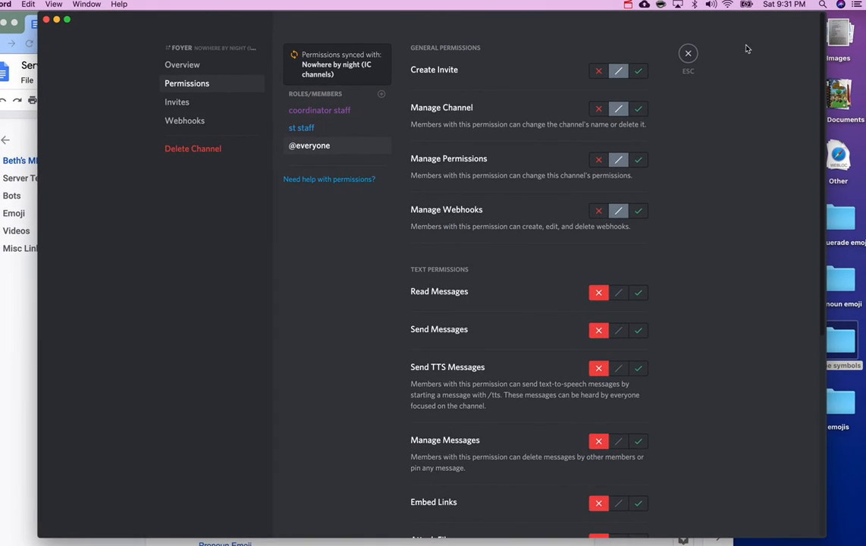
{"action": "left_click", "coordinate": [692, 53]}
{"action": "scroll", "coordinate": [141, 307], "scroll_direction": "up", "scroll_amount": 2}
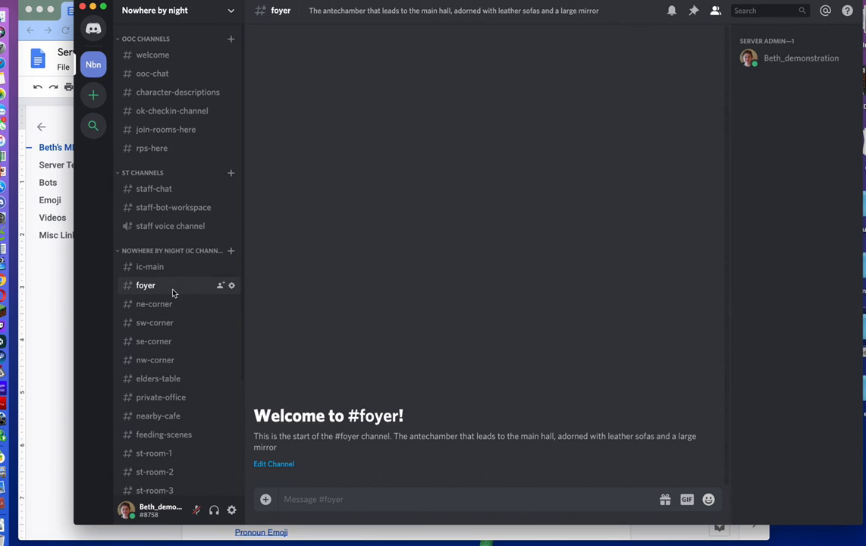
- Set the server invite link's Expire After option to Never
{"action": "left_click", "coordinate": [204, 11]}
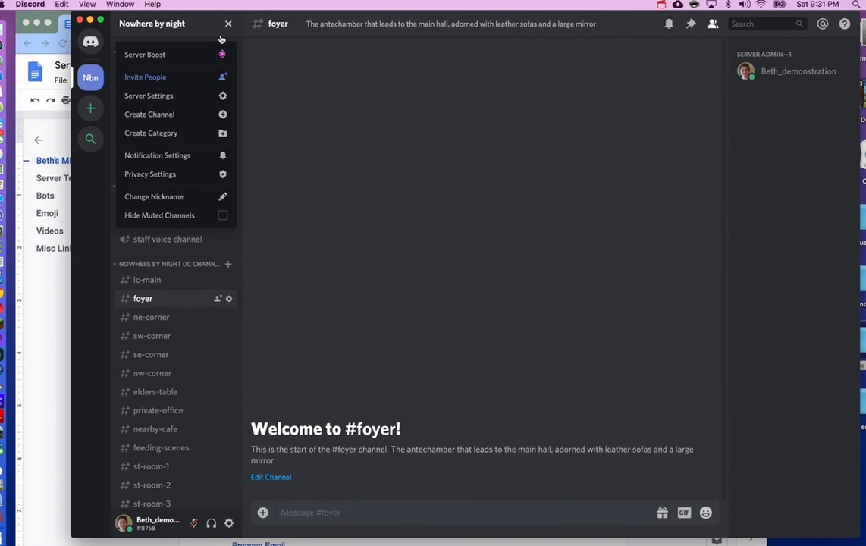
{"action": "left_click", "coordinate": [184, 76]}
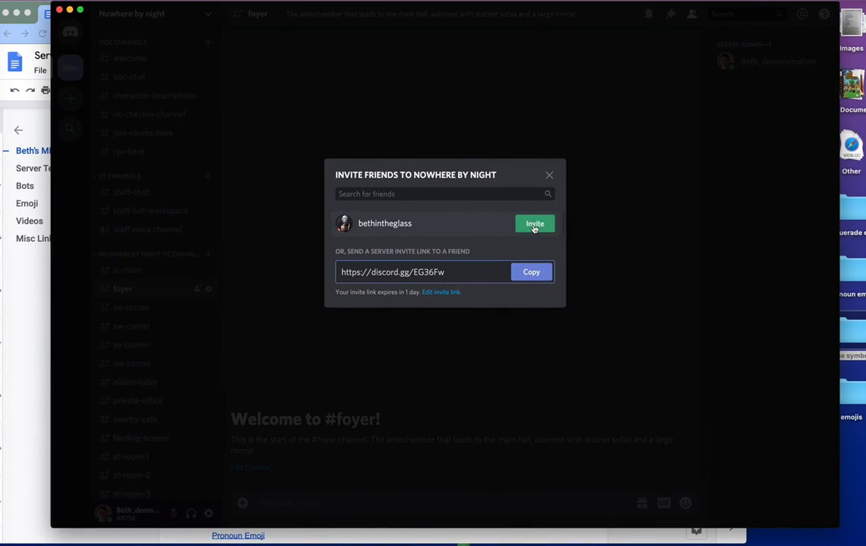
{"action": "left_click", "coordinate": [450, 271]}
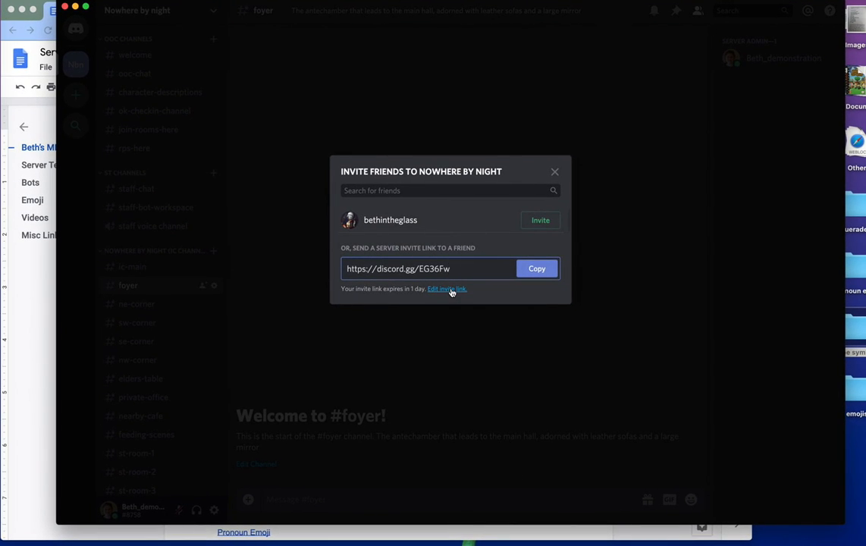
{"action": "left_click", "coordinate": [451, 291]}
{"action": "left_click", "coordinate": [433, 221]}
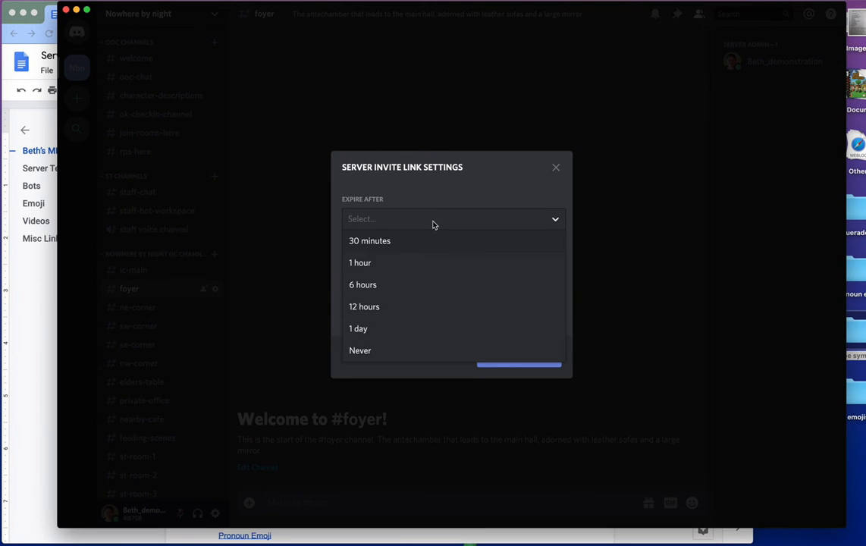
{"action": "left_click", "coordinate": [414, 349]}
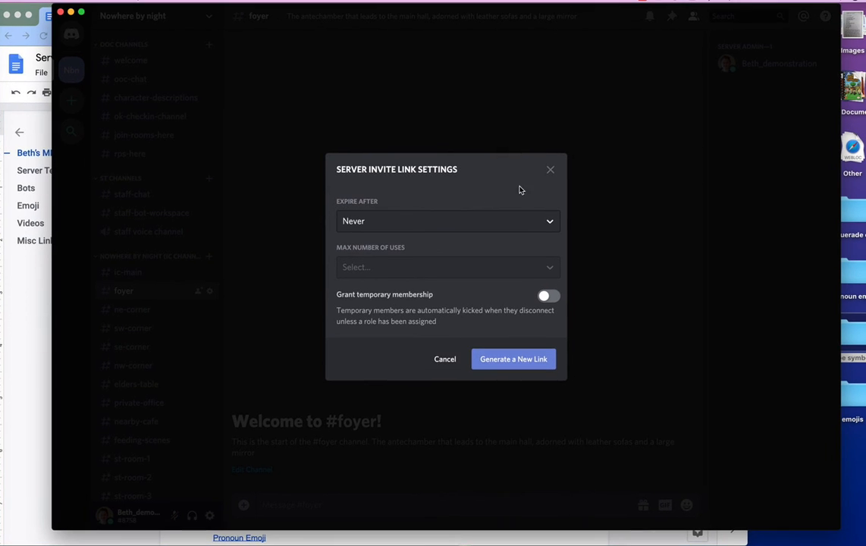
- Send the server invite to the friend from the invite dialog
{"action": "left_click", "coordinate": [555, 160]}
{"action": "left_click", "coordinate": [534, 227]}
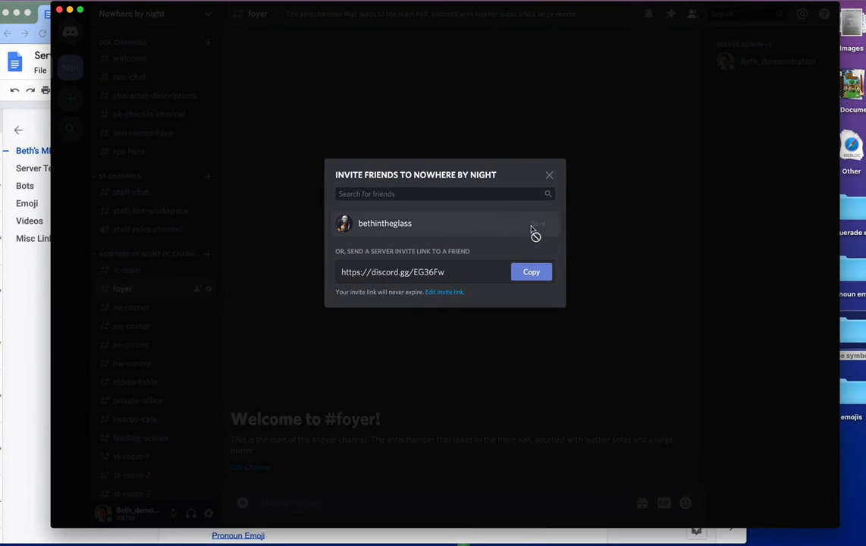
{"action": "left_click", "coordinate": [550, 173]}
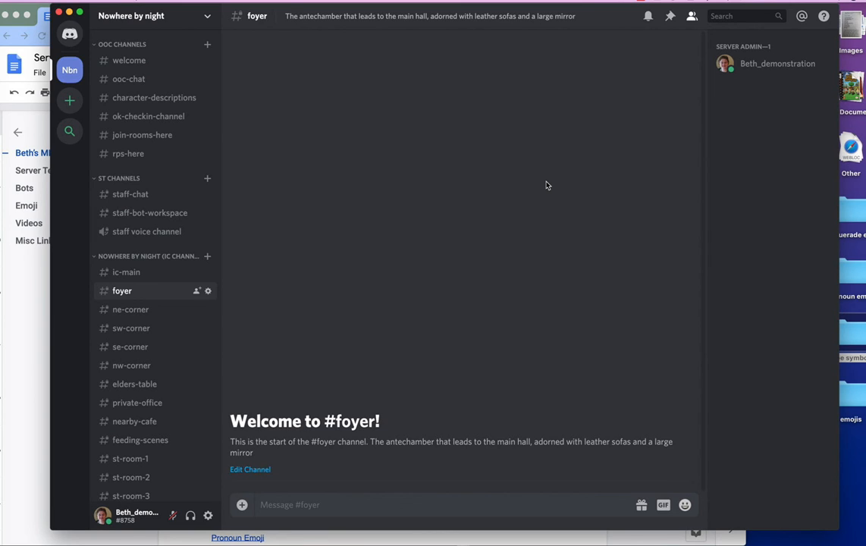
- Pass through welcome and staff-chat to reach the ooc-chat channel
{"action": "left_click", "coordinate": [133, 61]}
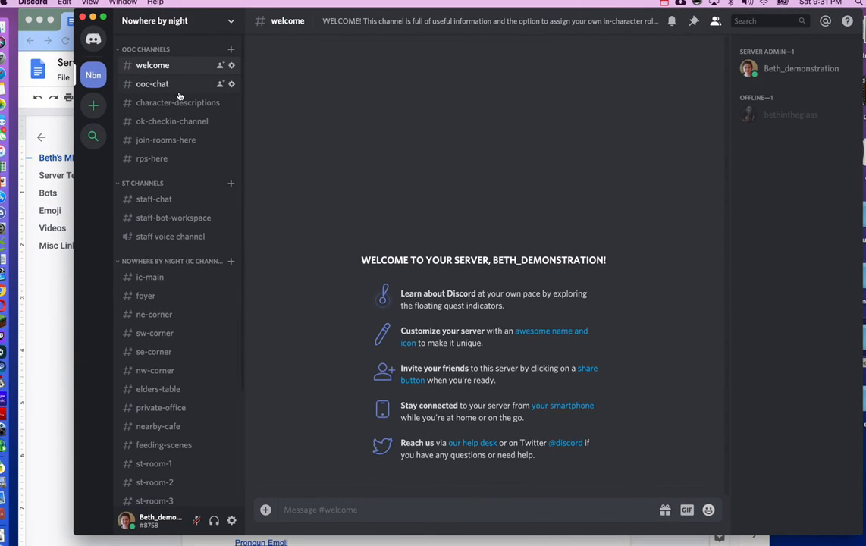
{"action": "left_click", "coordinate": [167, 197]}
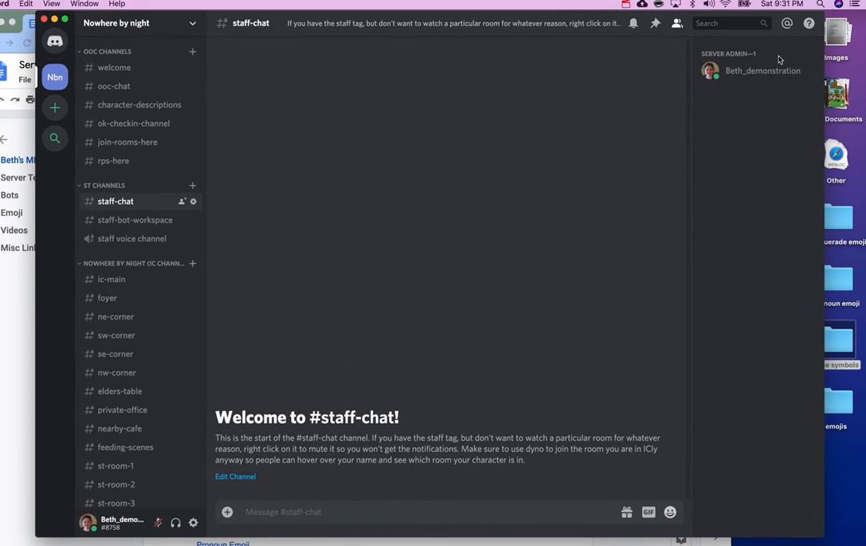
{"action": "left_click", "coordinate": [114, 86]}
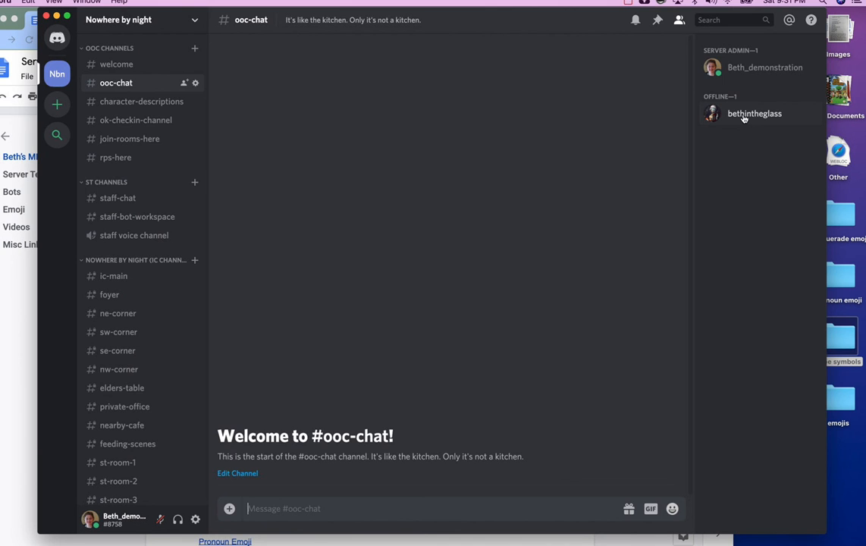
- Browse the Roles list in the new member's context menu, then dismiss it
{"action": "right_click", "coordinate": [744, 118]}
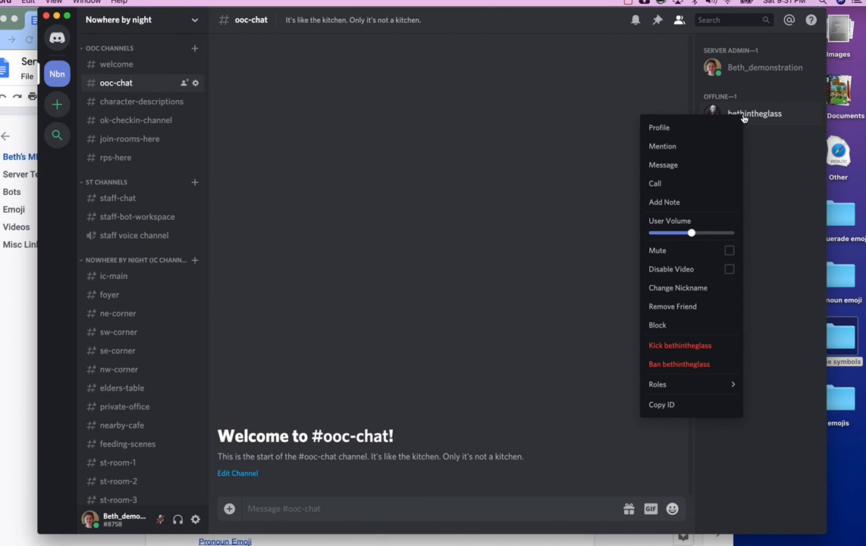
{"action": "mouse_move", "coordinate": [690, 384]}
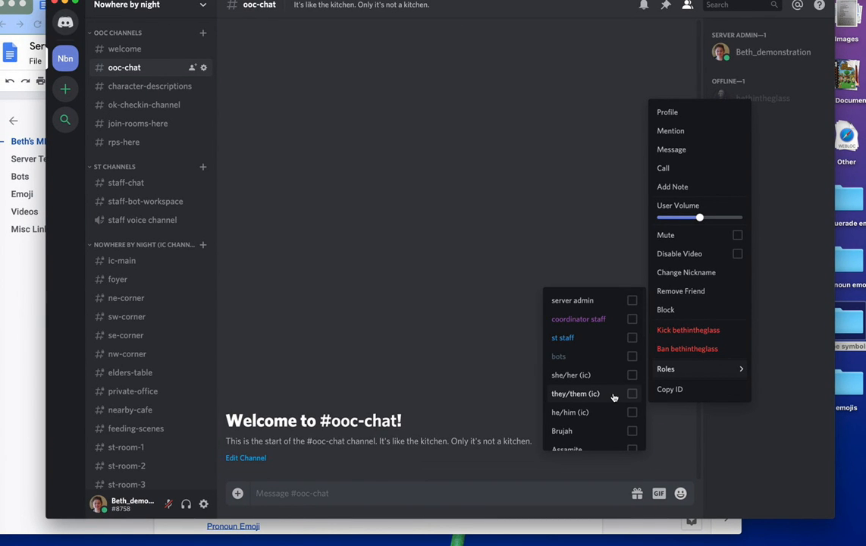
{"action": "scroll", "coordinate": [614, 397], "scroll_direction": "down", "scroll_amount": 4}
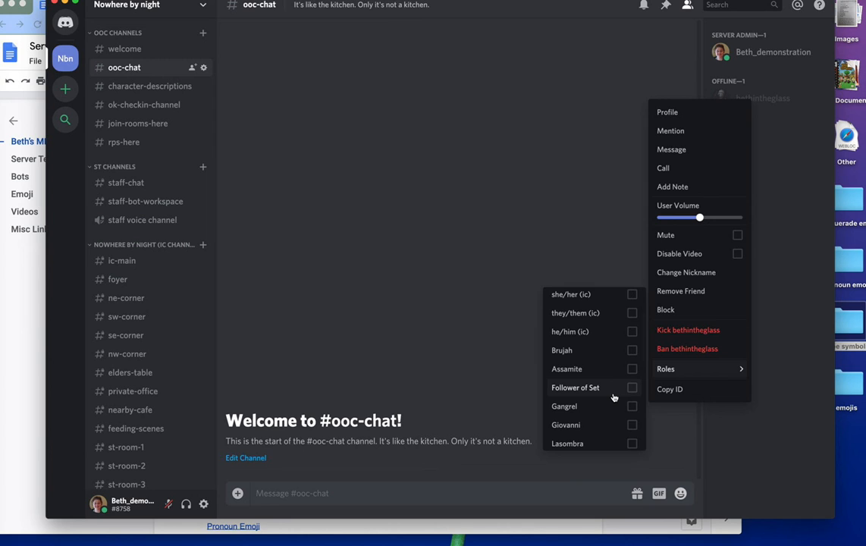
{"action": "scroll", "coordinate": [615, 398], "scroll_direction": "up", "scroll_amount": 4}
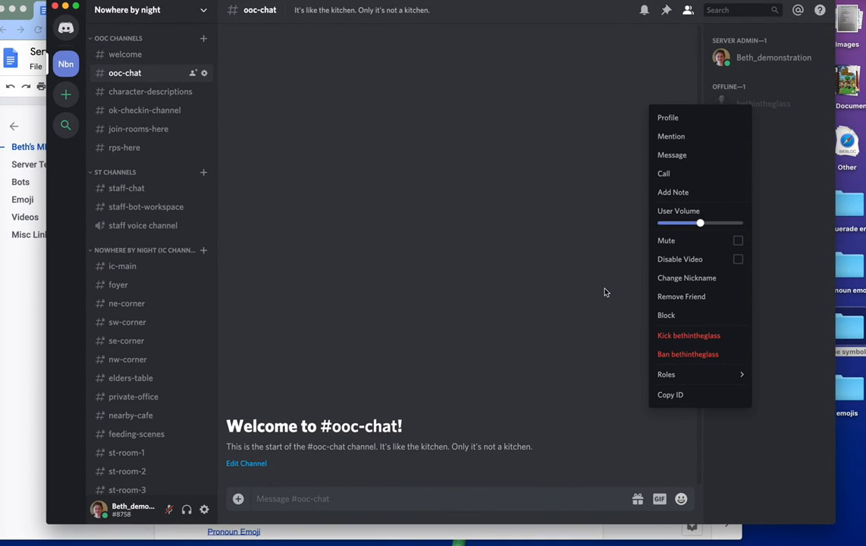
{"action": "left_click", "coordinate": [605, 292]}
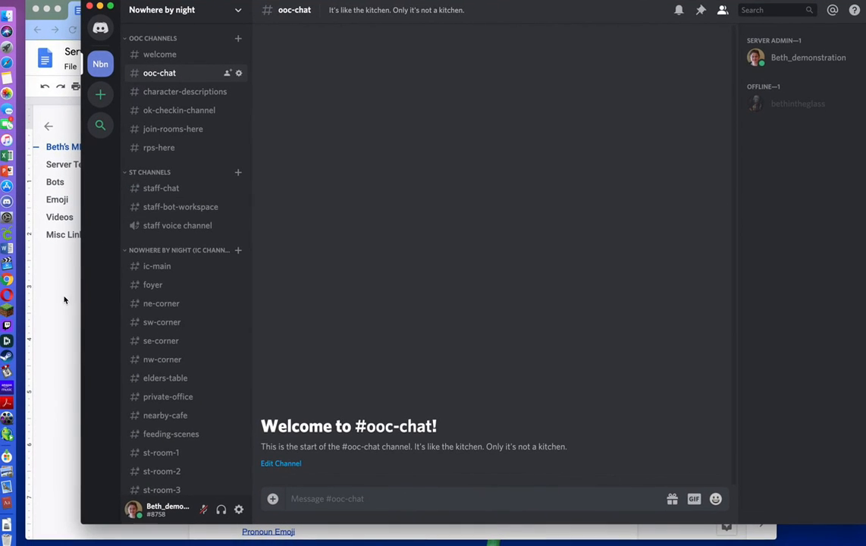
{"action": "left_click", "coordinate": [65, 296]}
{"action": "scroll", "coordinate": [320, 327], "scroll_direction": "down", "scroll_amount": 3}
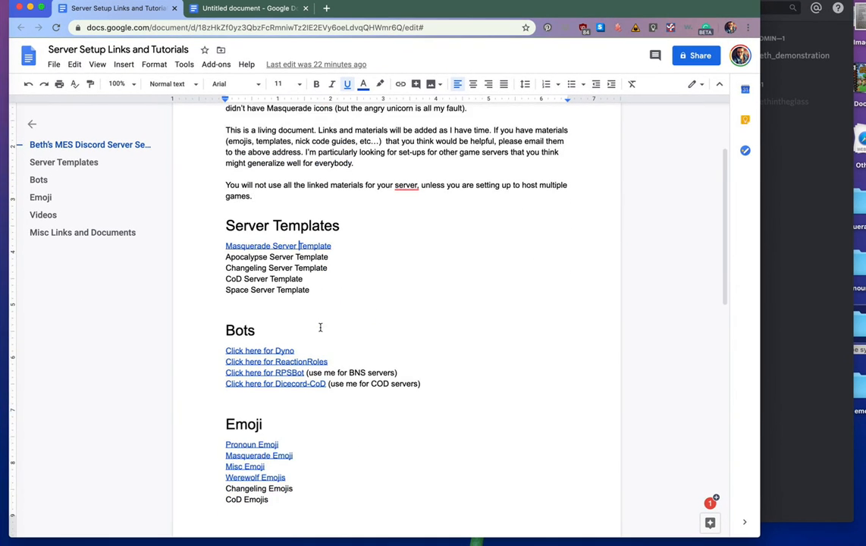
{"action": "scroll", "coordinate": [320, 327], "scroll_direction": "down", "scroll_amount": 2}
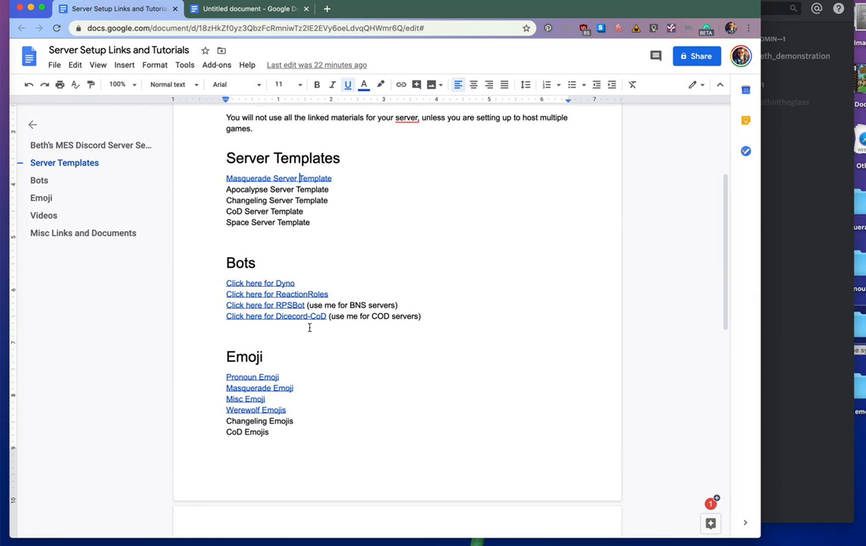
{"action": "left_click", "coordinate": [272, 283]}
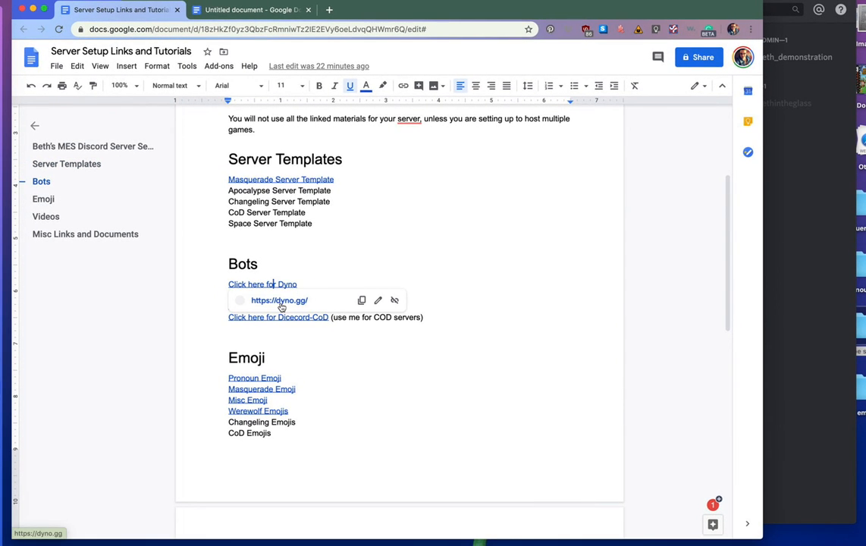
{"action": "left_click", "coordinate": [281, 301]}
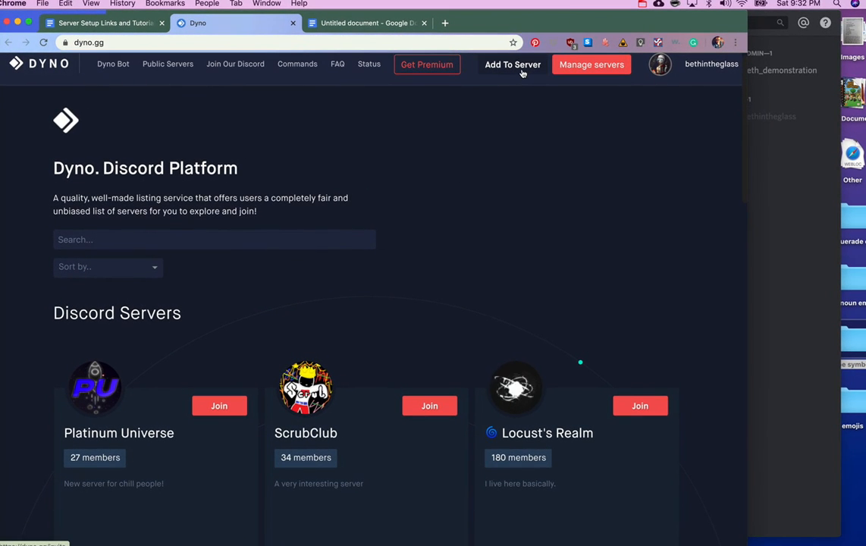
- Start adding Dyno and log in to Discord with the account email and password, saving the login
{"action": "left_click", "coordinate": [521, 68]}
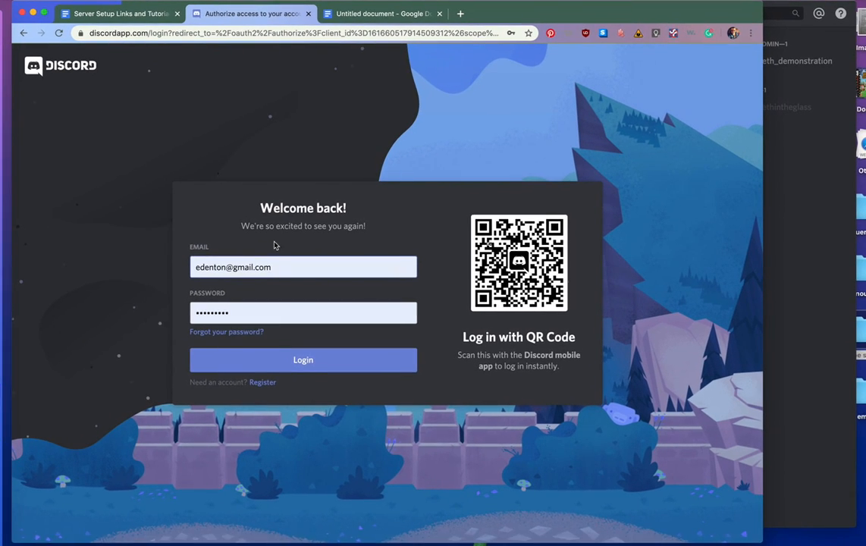
{"action": "triple_click", "coordinate": [285, 265]}
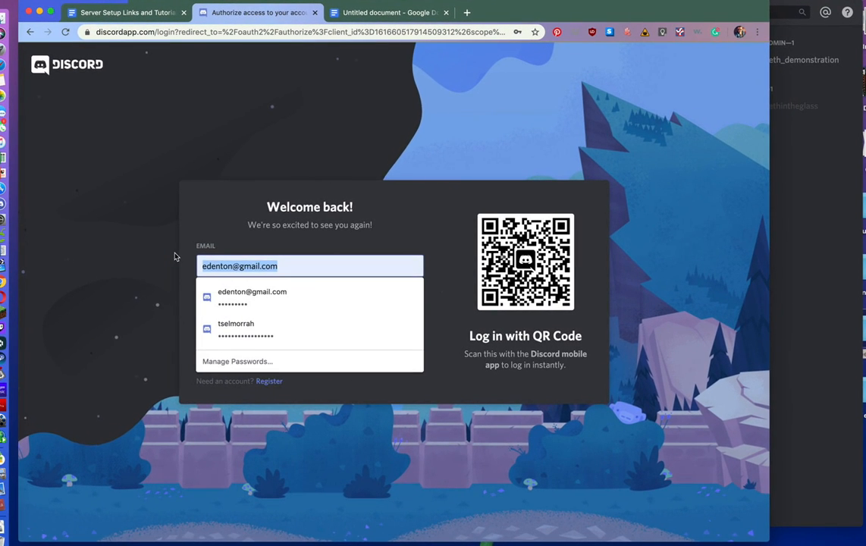
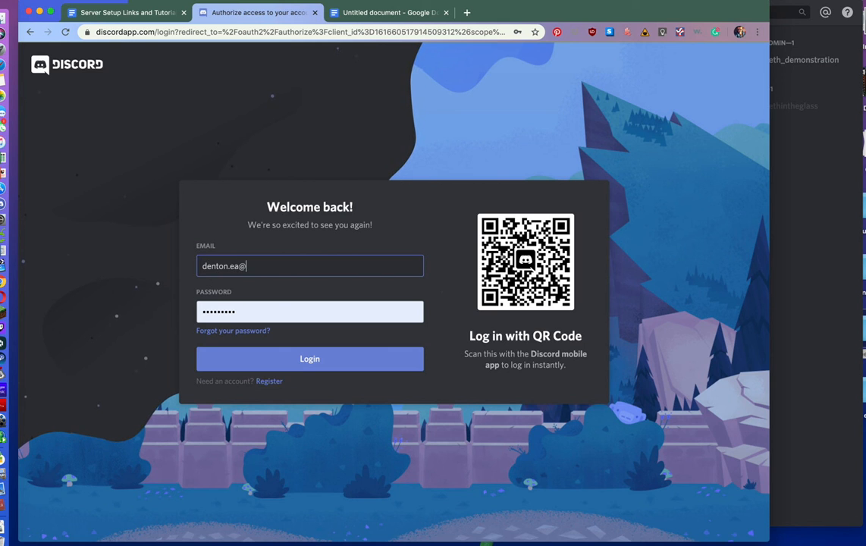
{"action": "left_click_drag", "start_coordinate": [246, 312], "coordinate": [137, 269]}
{"action": "type", "text": "••"}
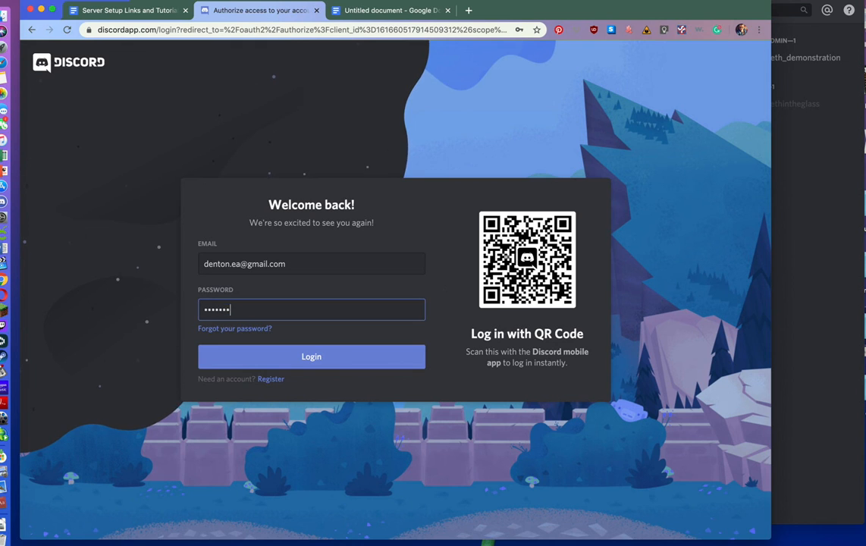
{"action": "left_click", "coordinate": [283, 361]}
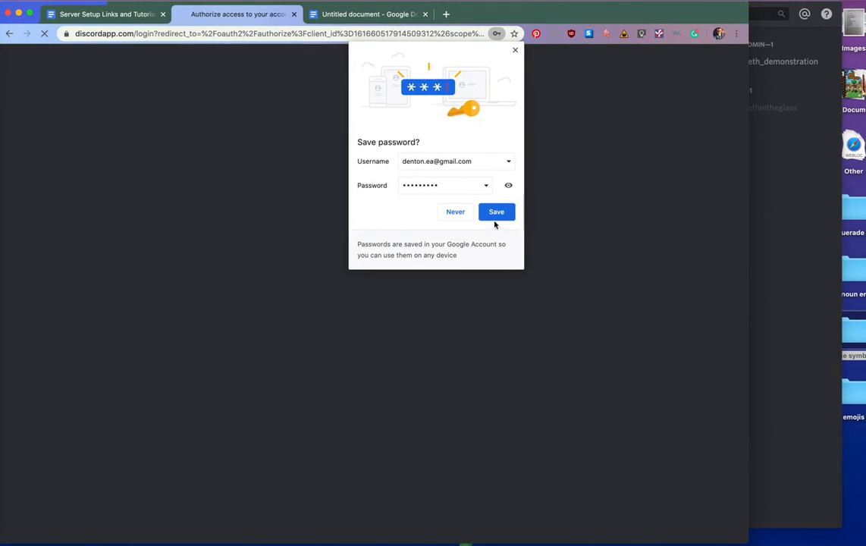
{"action": "left_click", "coordinate": [506, 207]}
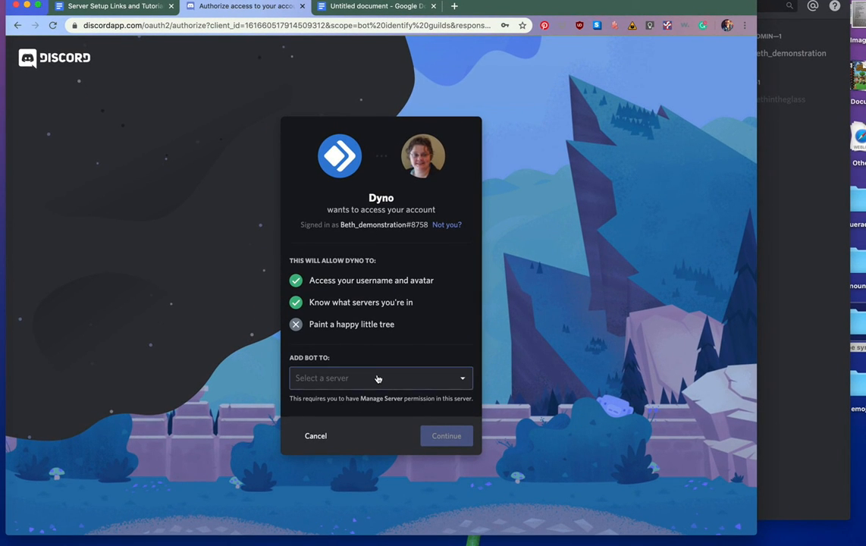
- Add Dyno to Nowhere by night and authorize its requested permissions
{"action": "left_click", "coordinate": [378, 378]}
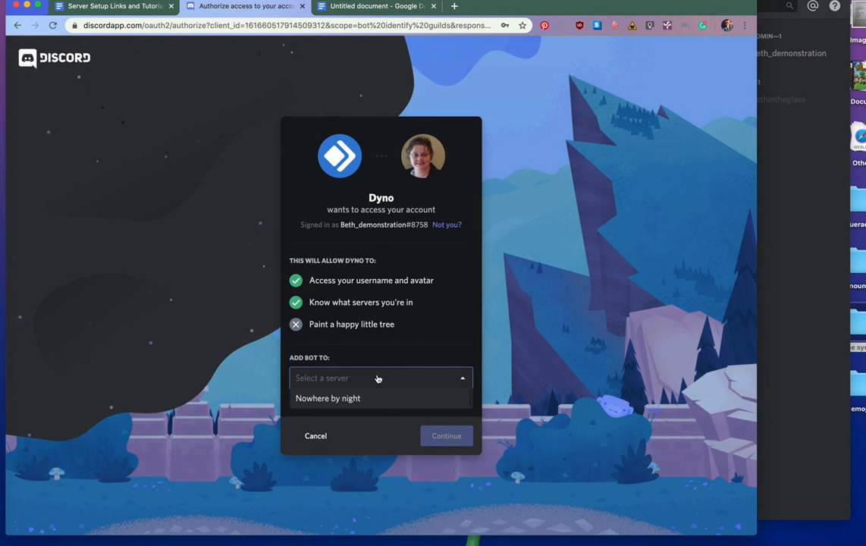
{"action": "left_click", "coordinate": [409, 399]}
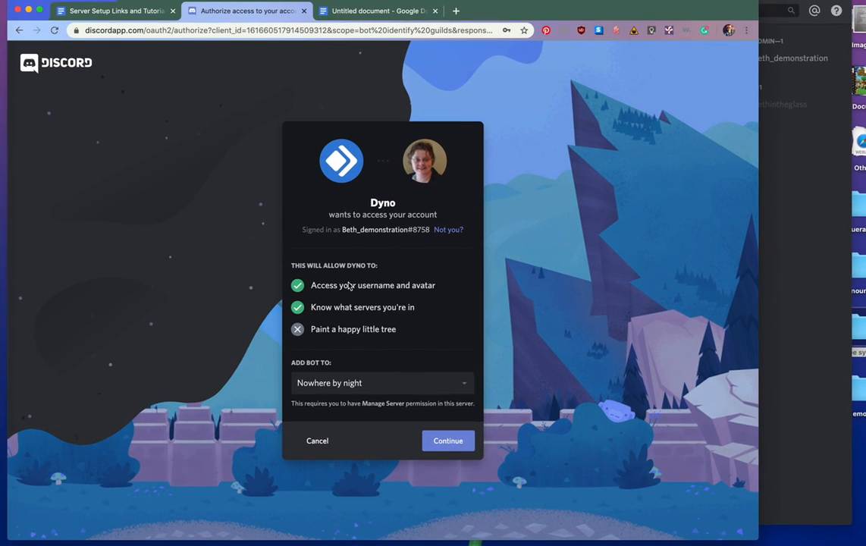
{"action": "left_click", "coordinate": [434, 434]}
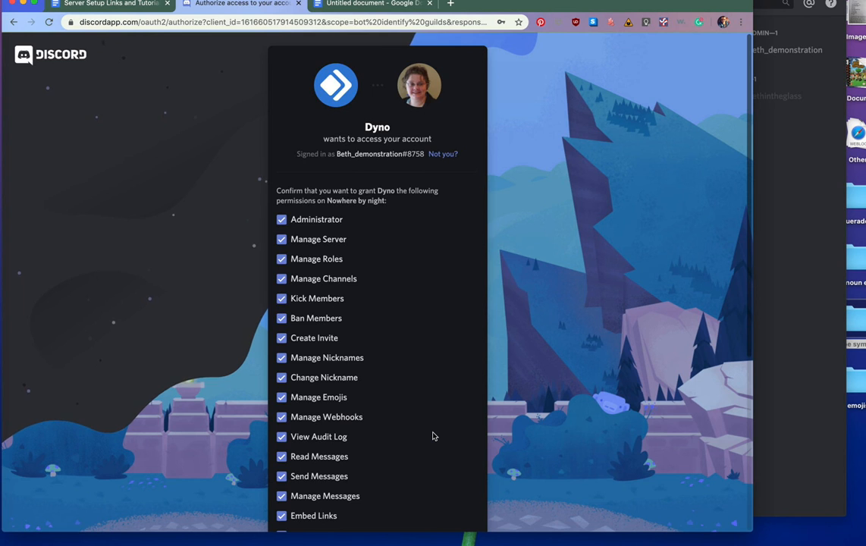
{"action": "scroll", "coordinate": [434, 436], "scroll_direction": "down", "scroll_amount": 4}
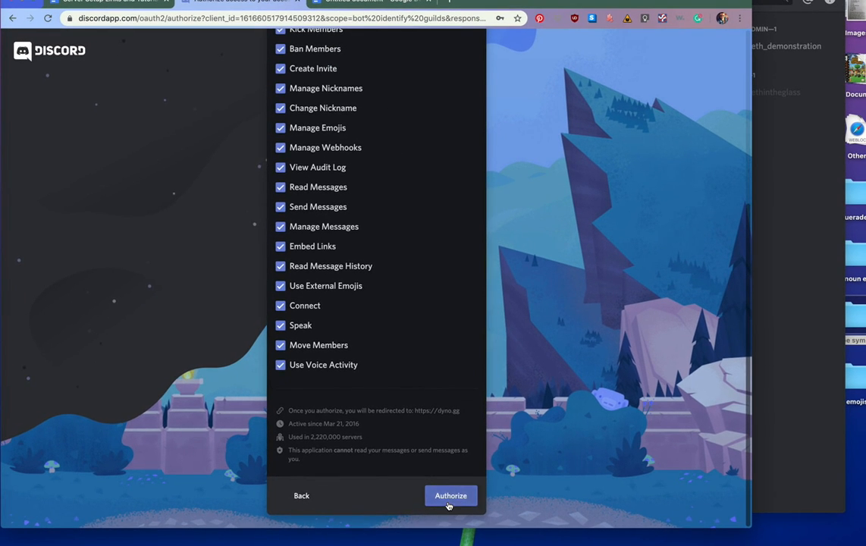
{"action": "left_click", "coordinate": [450, 500]}
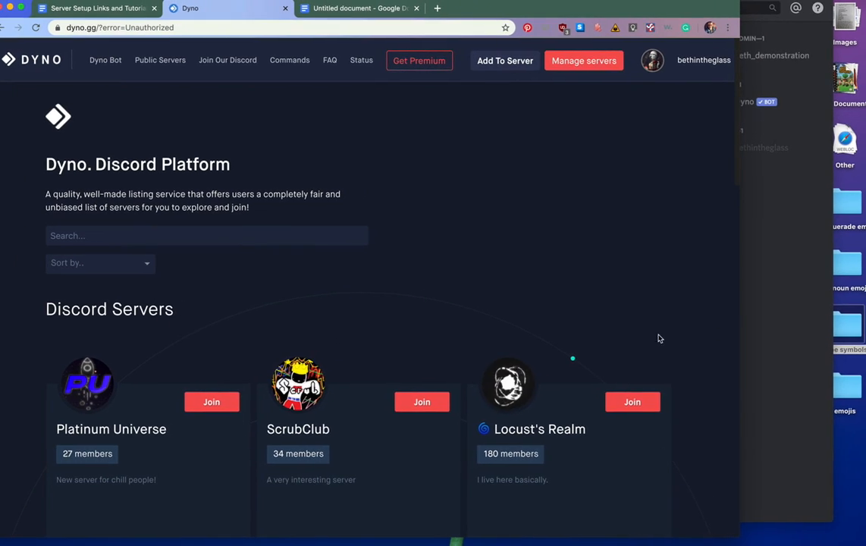
{"action": "left_click", "coordinate": [778, 327]}
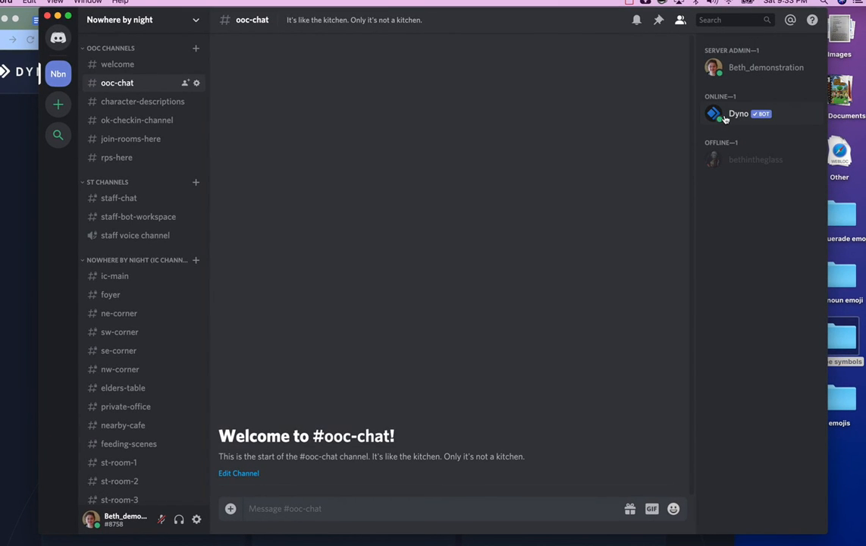
{"action": "right_click", "coordinate": [725, 120]}
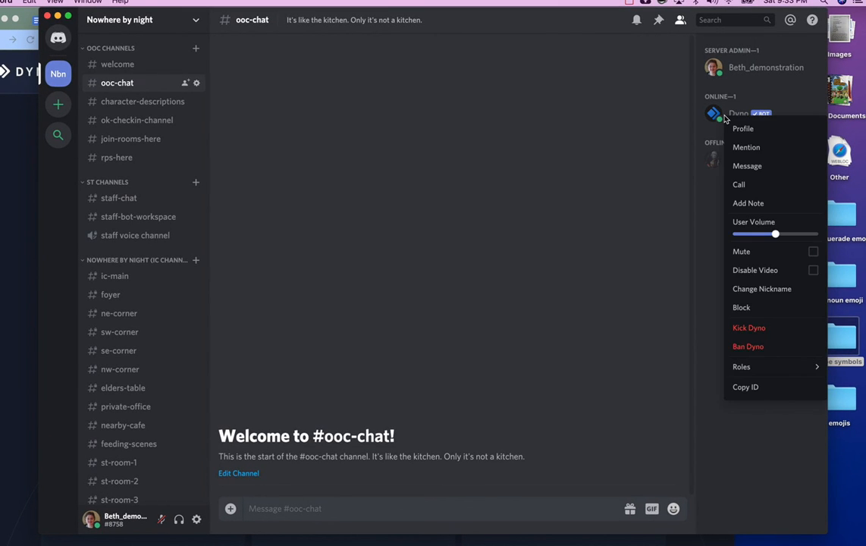
{"action": "mouse_move", "coordinate": [747, 367]}
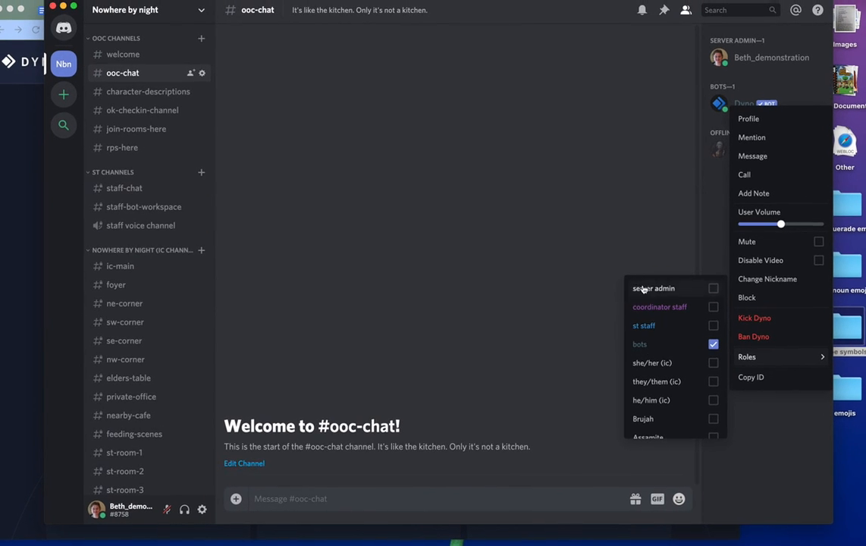
{"action": "left_click", "coordinate": [619, 251]}
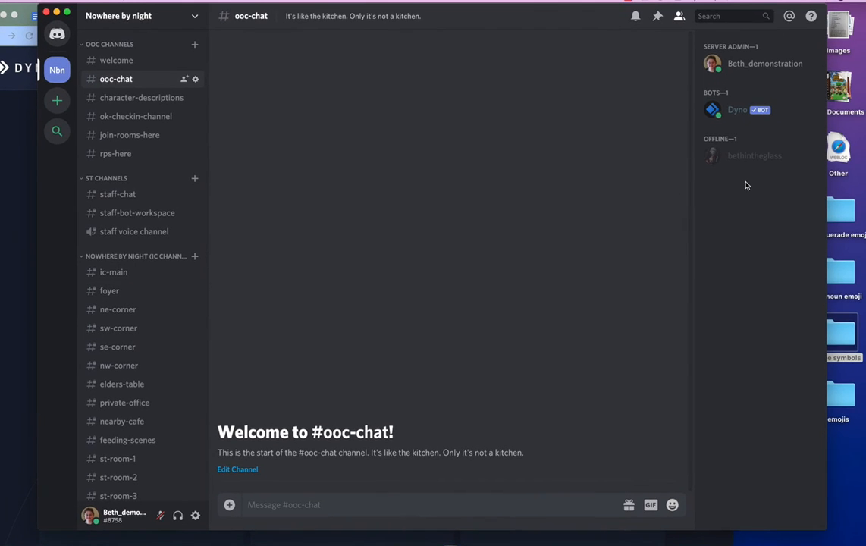
{"action": "right_click", "coordinate": [734, 116]}
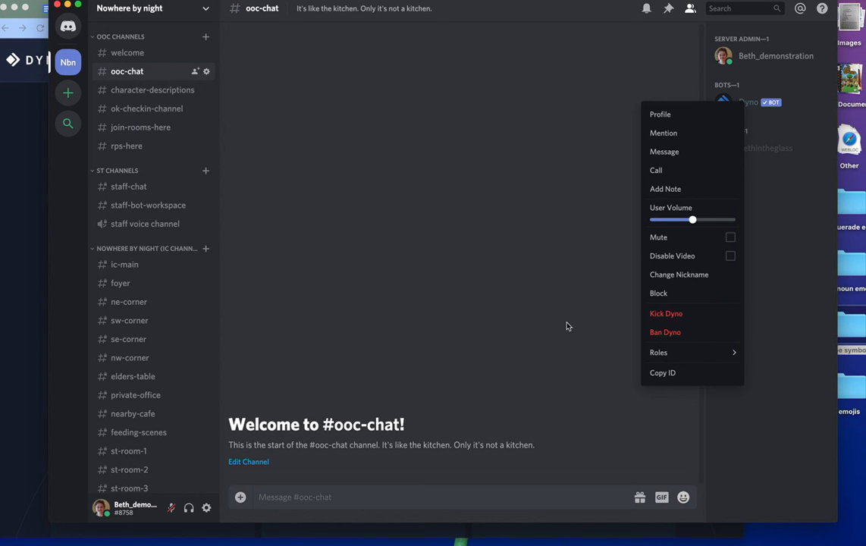
{"action": "left_click", "coordinate": [552, 318]}
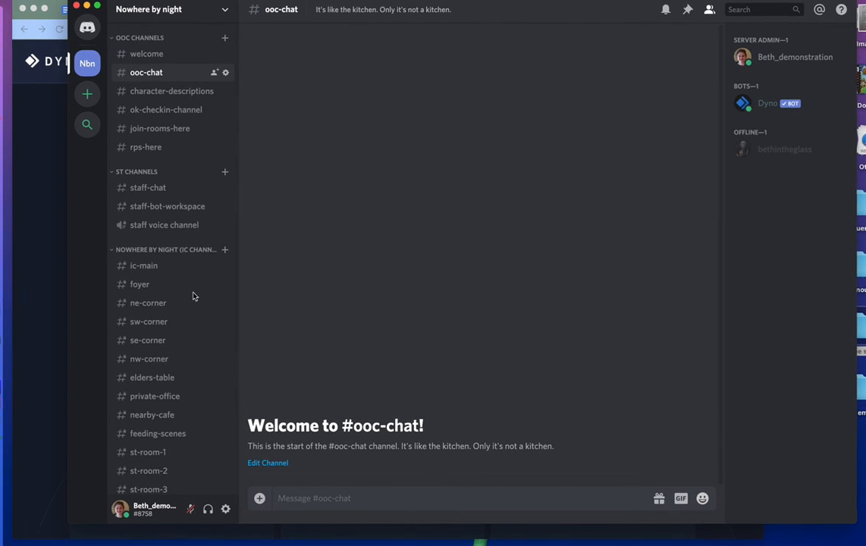
{"action": "left_click", "coordinate": [11, 235]}
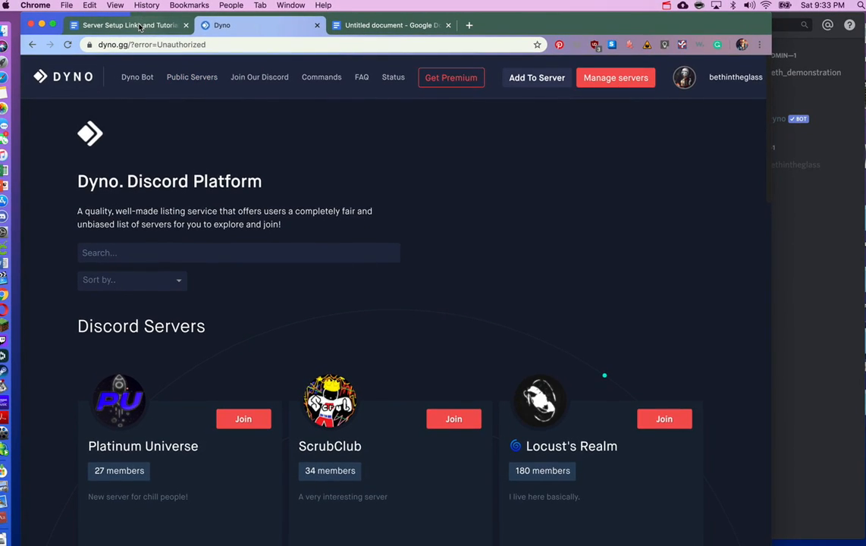
- Open the RPSBot invite URL from the setup document's Click here for RPSBot link
{"action": "left_click", "coordinate": [125, 22]}
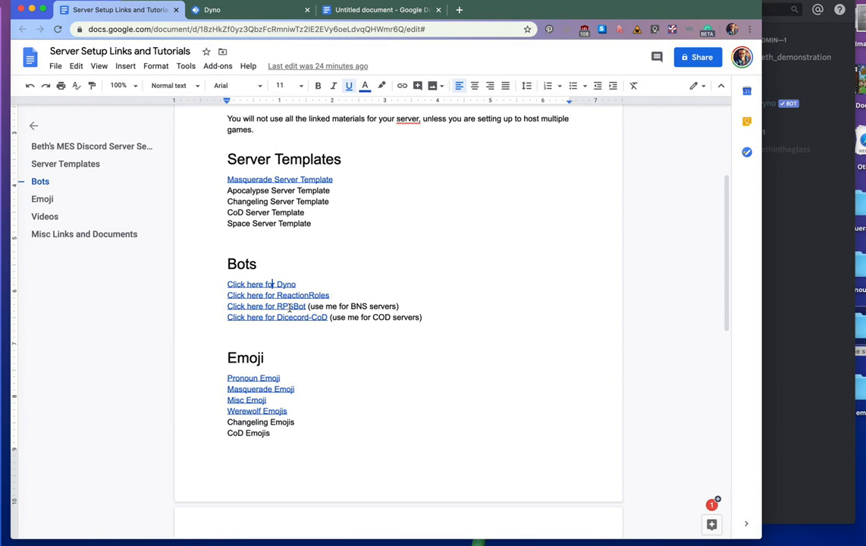
{"action": "left_click", "coordinate": [289, 308]}
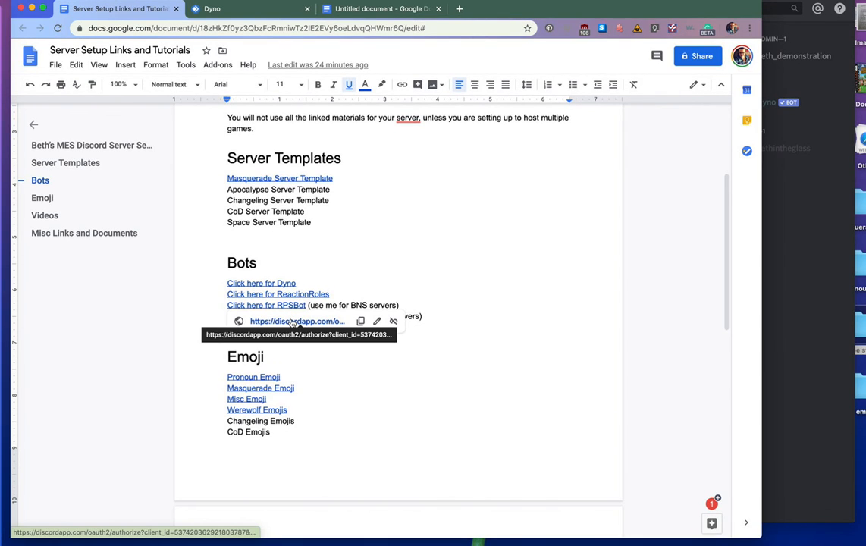
{"action": "left_click", "coordinate": [291, 322]}
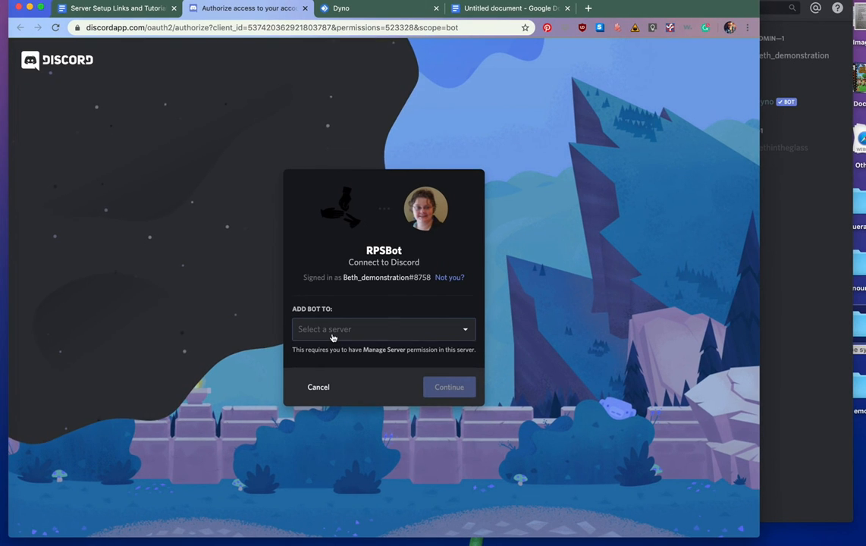
- Authorize RPSBot for Nowhere by night, pass the reCAPTCHA, and check Discord's member list
{"action": "left_click", "coordinate": [332, 337]}
{"action": "left_click", "coordinate": [332, 351]}
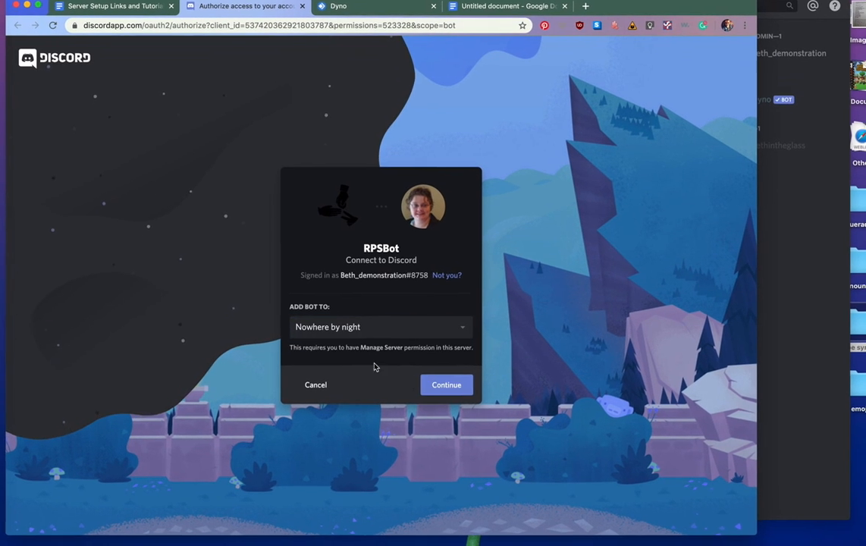
{"action": "left_click", "coordinate": [448, 386]}
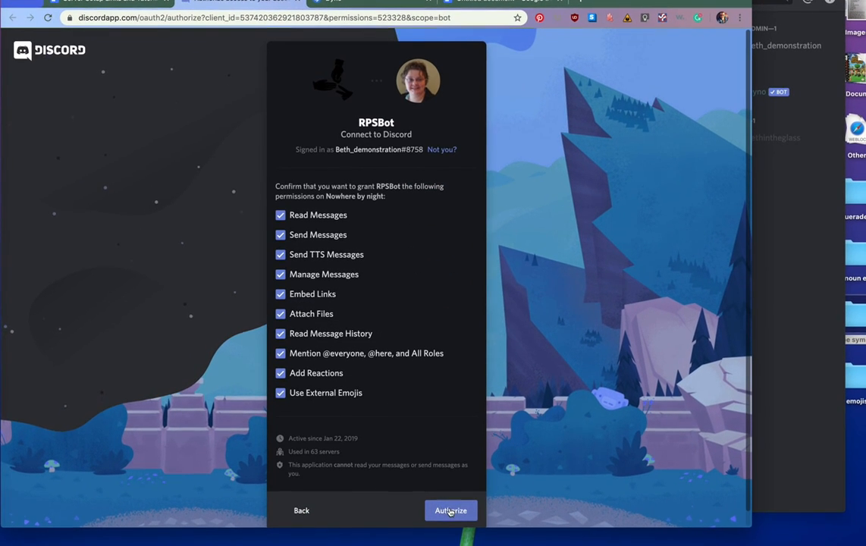
{"action": "left_click", "coordinate": [450, 511]}
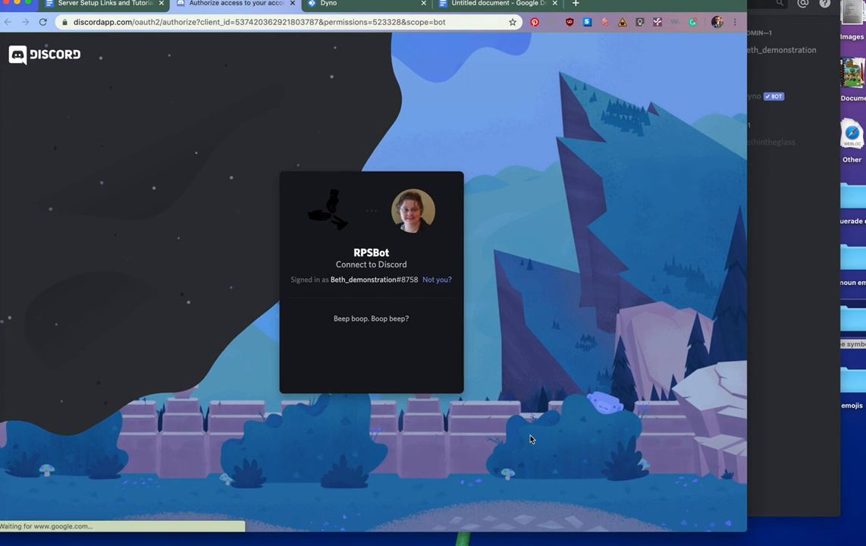
{"action": "left_click", "coordinate": [314, 359]}
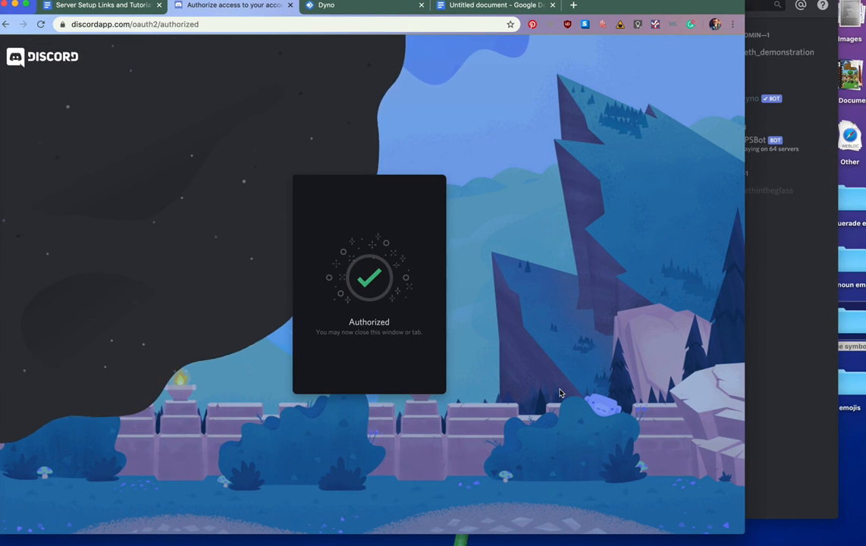
{"action": "left_click", "coordinate": [810, 334]}
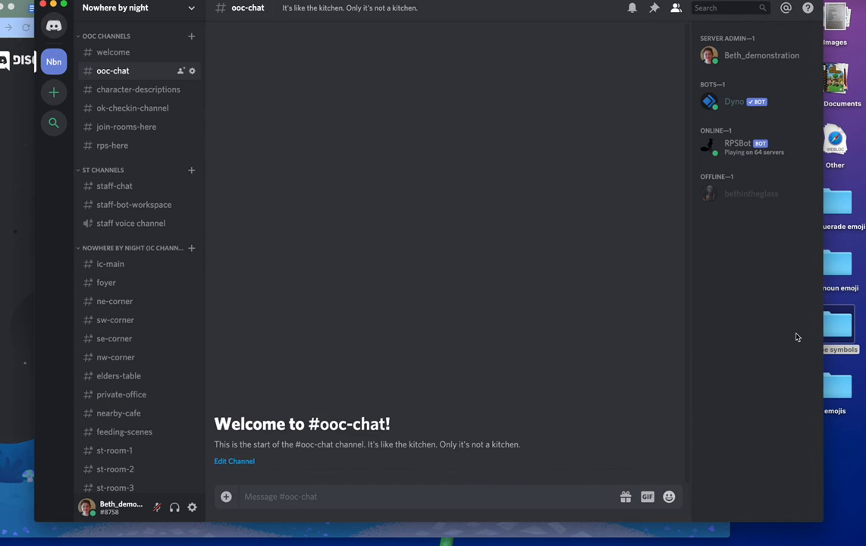
{"action": "left_click", "coordinate": [22, 258]}
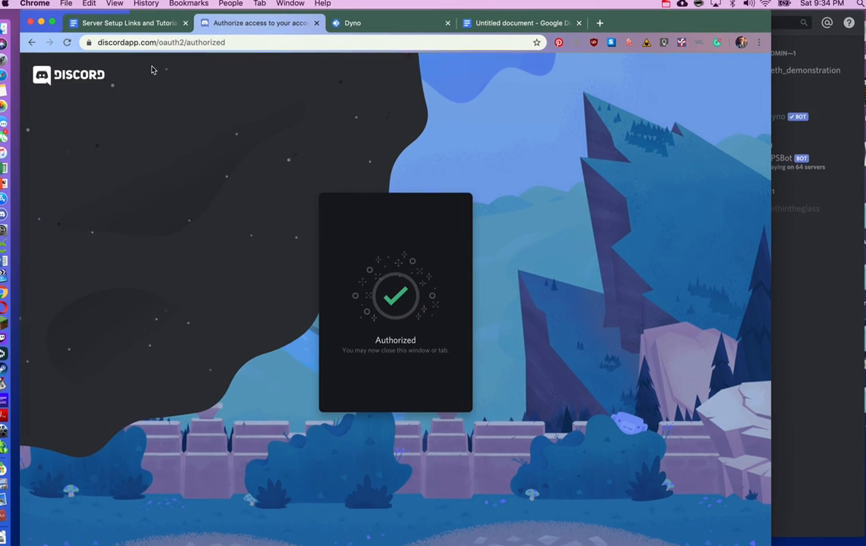
- Dismiss the Dyno link preview and reveal the top.gg address behind Click here for ReactionRoles
{"action": "left_click", "coordinate": [153, 26]}
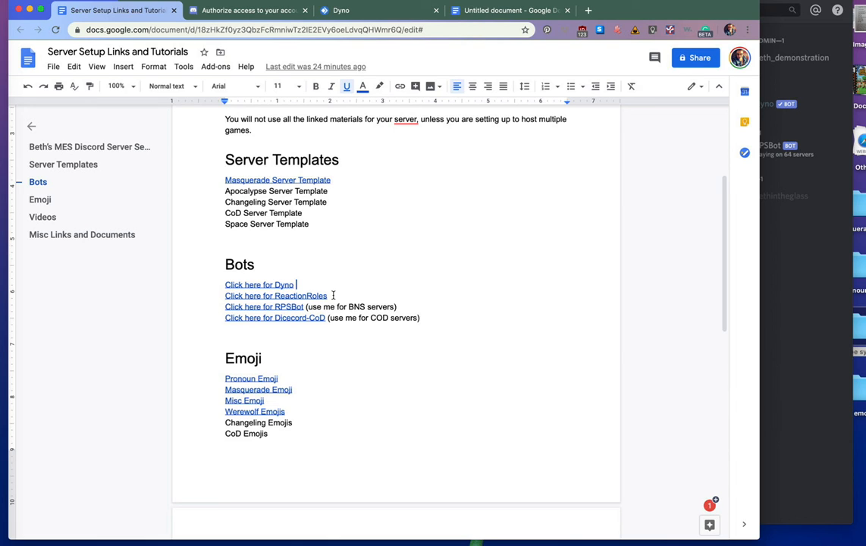
{"action": "left_click_drag", "start_coordinate": [297, 286], "coordinate": [218, 286]}
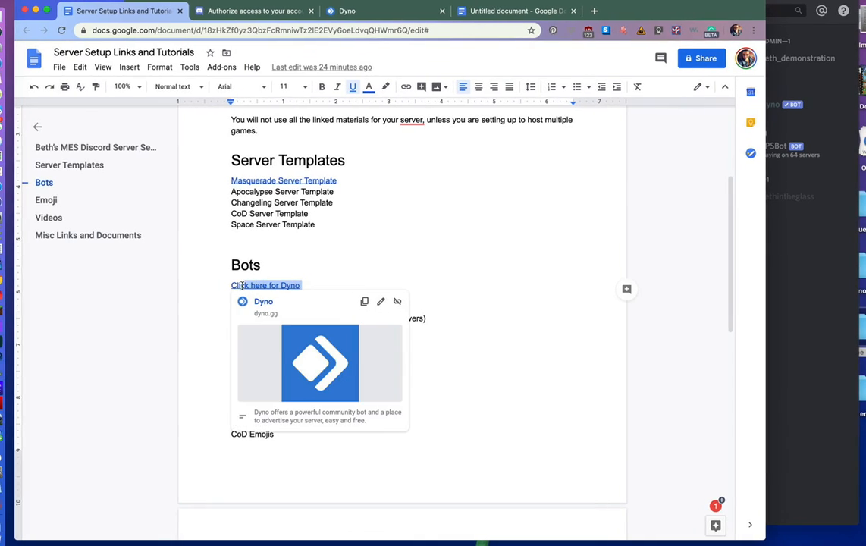
{"action": "left_click", "coordinate": [349, 271]}
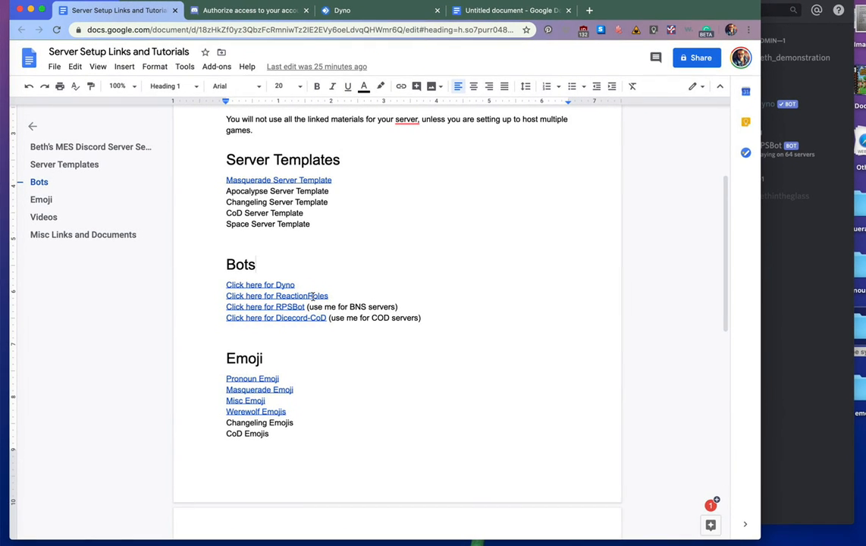
{"action": "left_click", "coordinate": [312, 296]}
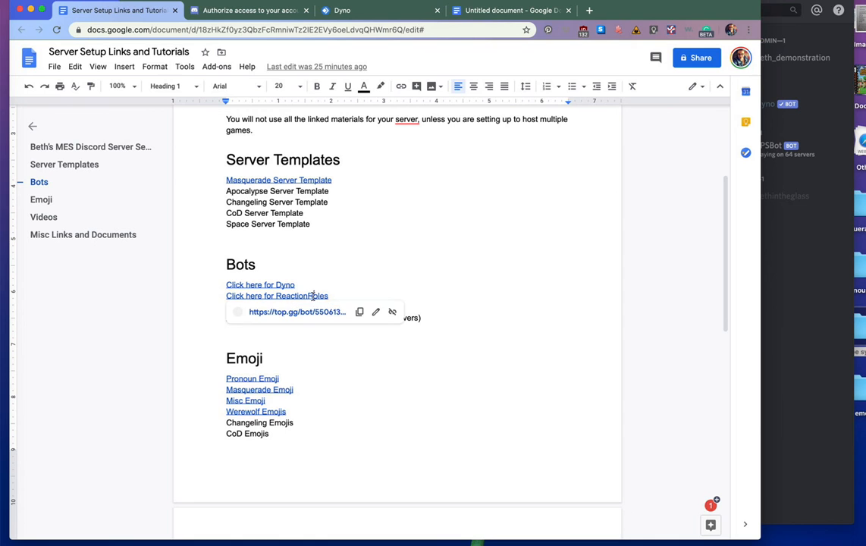
- Invite Reaction Roles from top.gg to Nowhere by night, authorize its permissions, and pass the captcha
{"action": "left_click", "coordinate": [313, 309]}
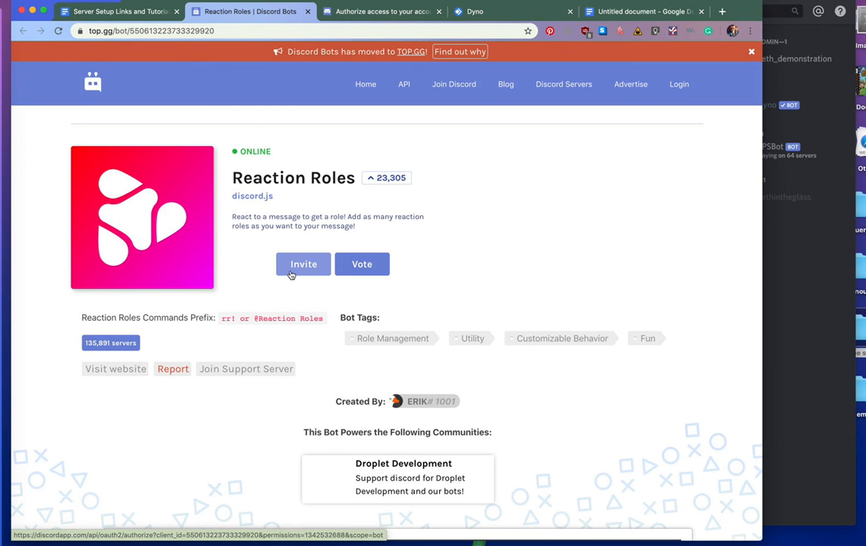
{"action": "left_click", "coordinate": [291, 275]}
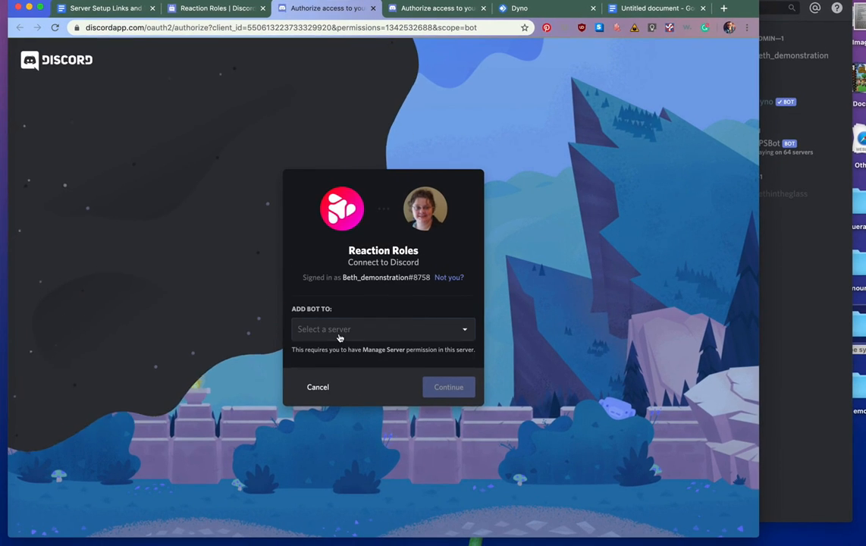
{"action": "left_click", "coordinate": [339, 331]}
{"action": "left_click", "coordinate": [338, 350]}
{"action": "left_click", "coordinate": [449, 387]}
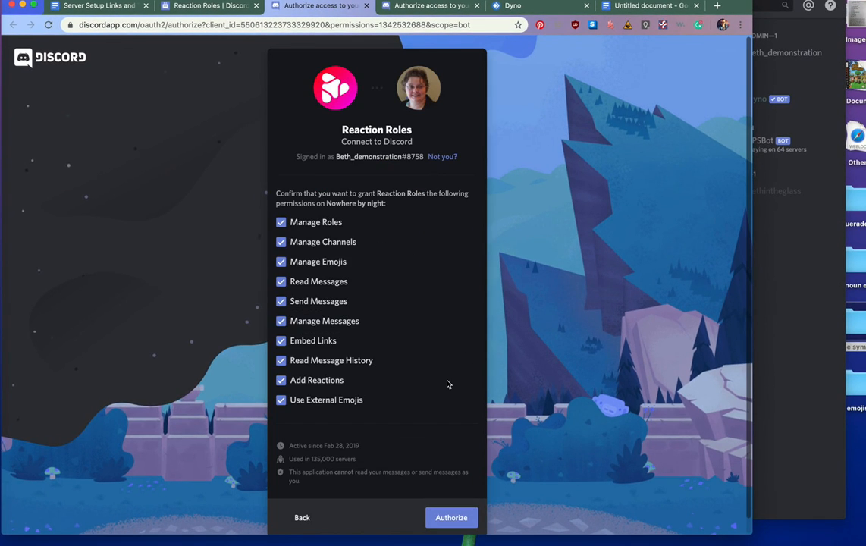
{"action": "left_click", "coordinate": [450, 516]}
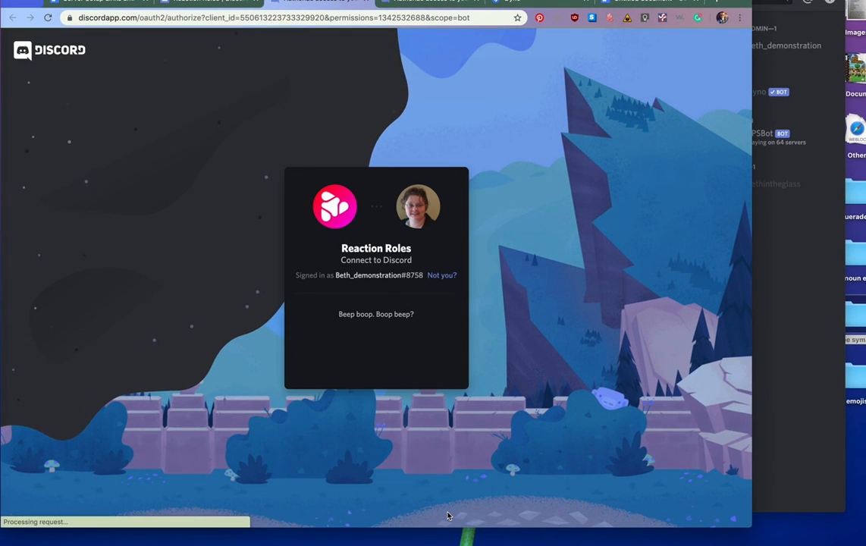
{"action": "left_click", "coordinate": [310, 350]}
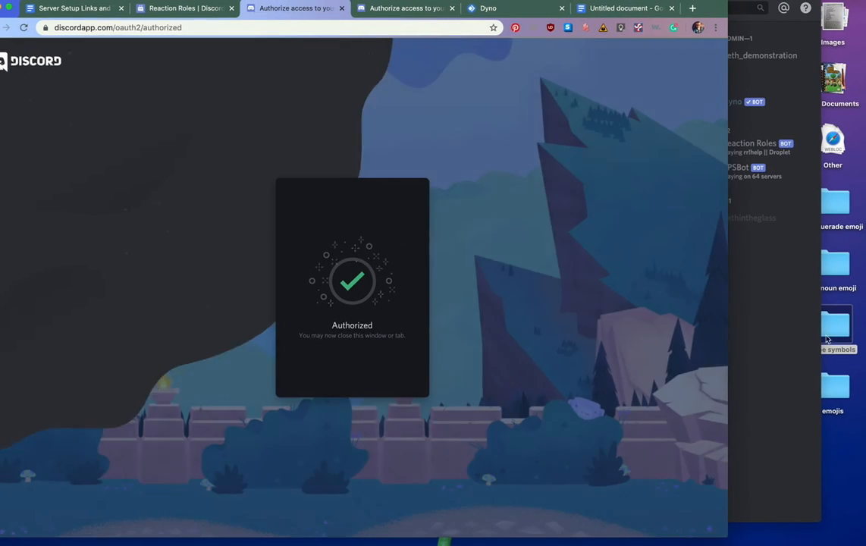
{"action": "left_click", "coordinate": [787, 325]}
- Give Reaction Roles and RPSBot the bots role so they group with Dyno
{"action": "right_click", "coordinate": [745, 147]}
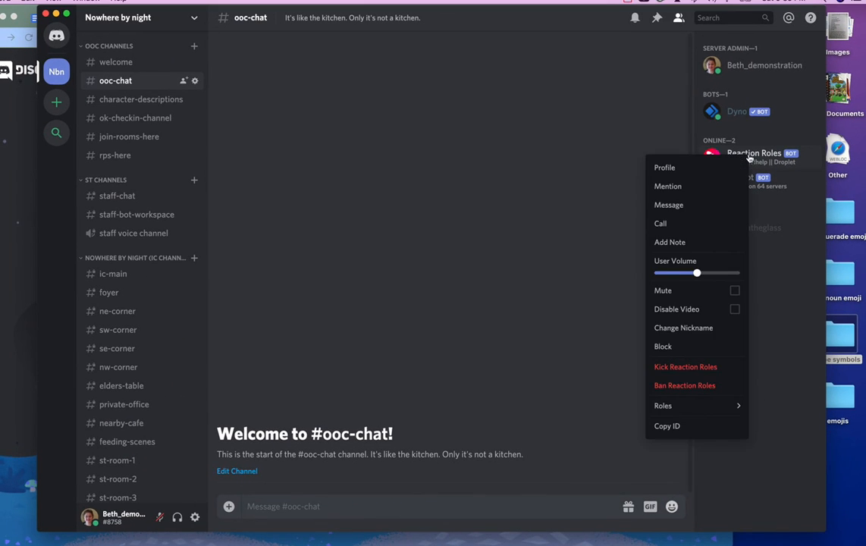
{"action": "mouse_move", "coordinate": [697, 406]}
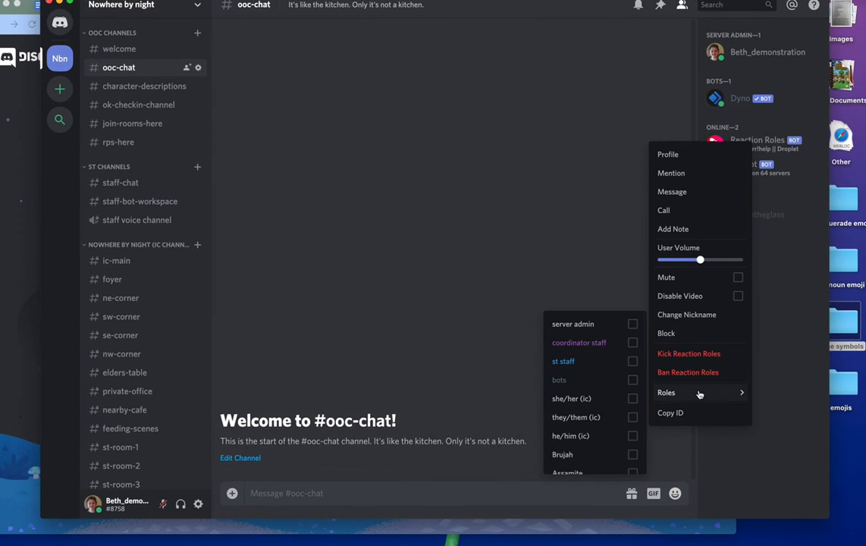
{"action": "left_click", "coordinate": [565, 379]}
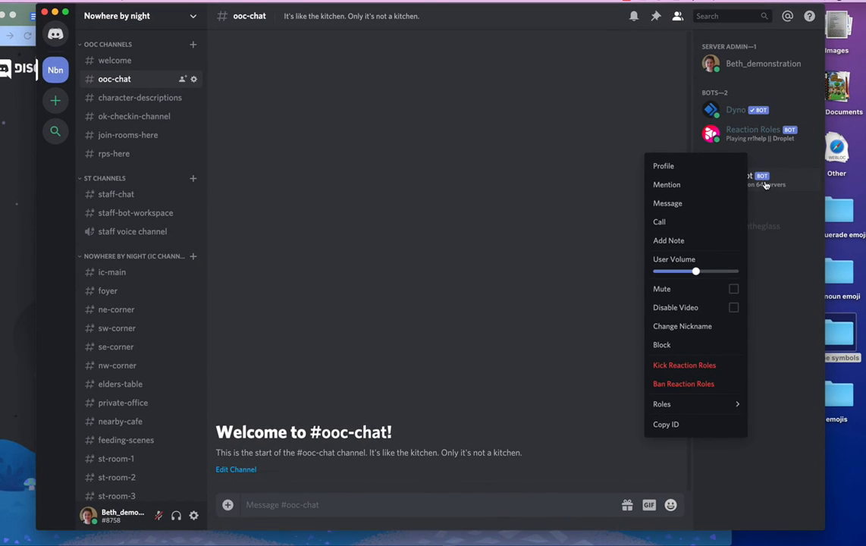
{"action": "left_click", "coordinate": [766, 184]}
{"action": "right_click", "coordinate": [766, 184]}
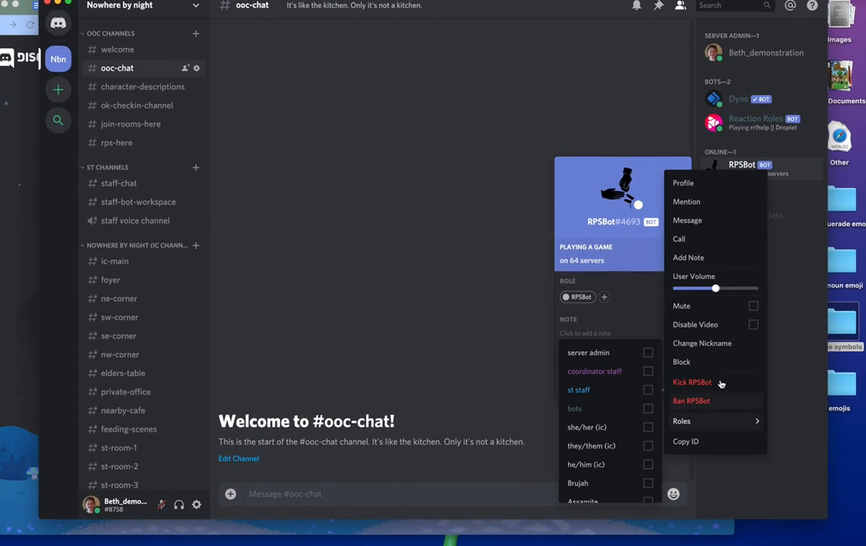
{"action": "mouse_move", "coordinate": [700, 436]}
{"action": "scroll", "coordinate": [623, 456], "scroll_direction": "down", "scroll_amount": 2}
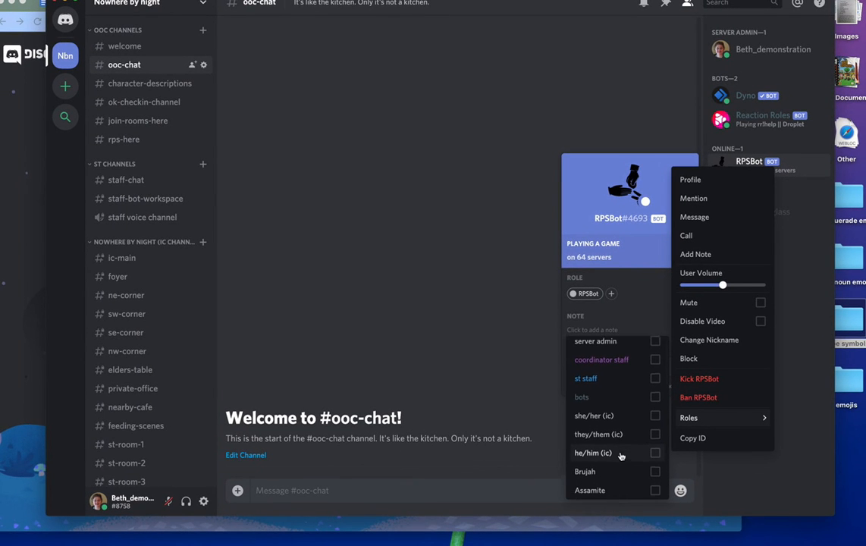
{"action": "left_click", "coordinate": [651, 396]}
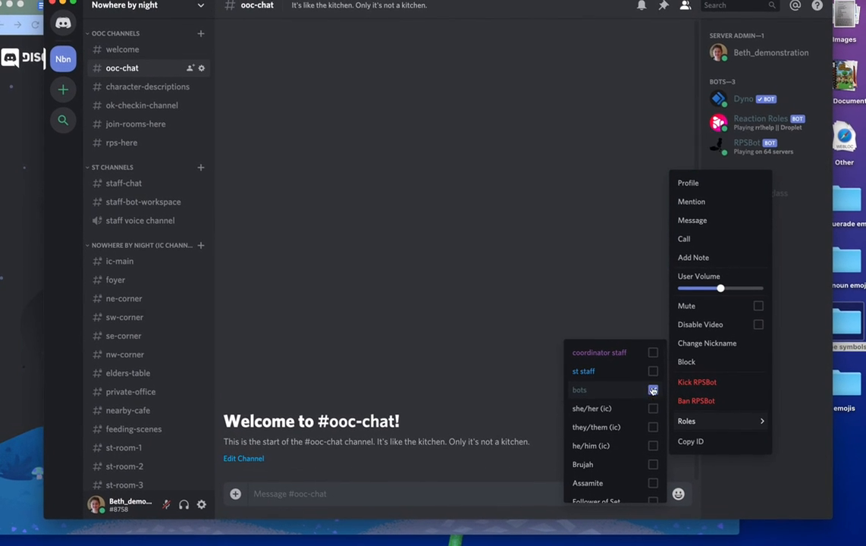
{"action": "left_click", "coordinate": [616, 265]}
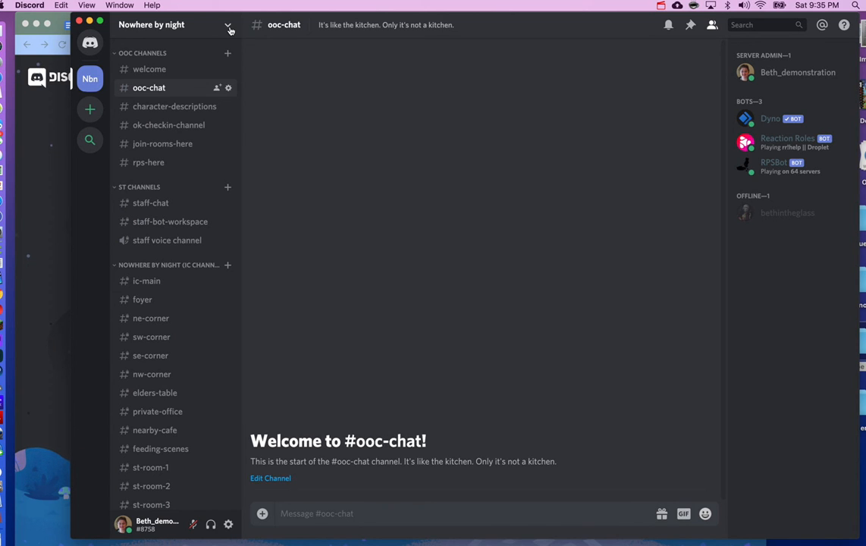
- Open the Nowhere by night Server Settings on the Emoji page
{"action": "left_click", "coordinate": [229, 27]}
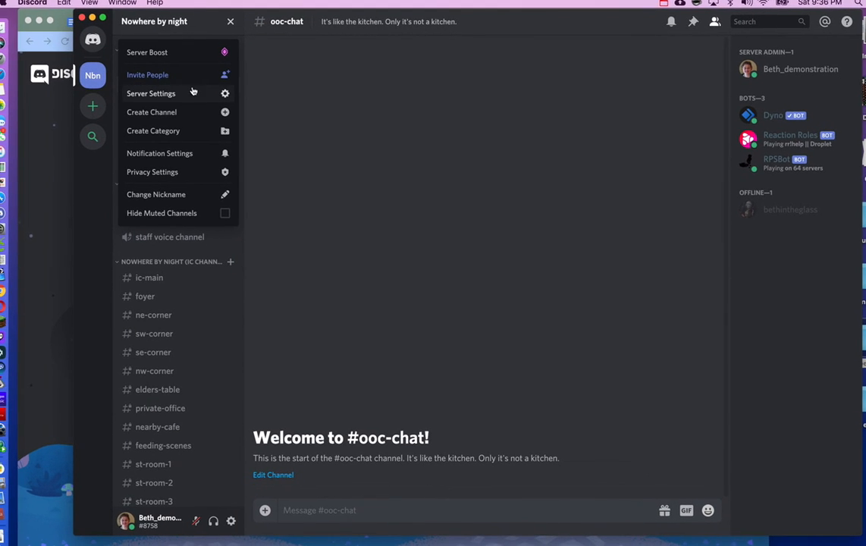
{"action": "left_click", "coordinate": [501, 151]}
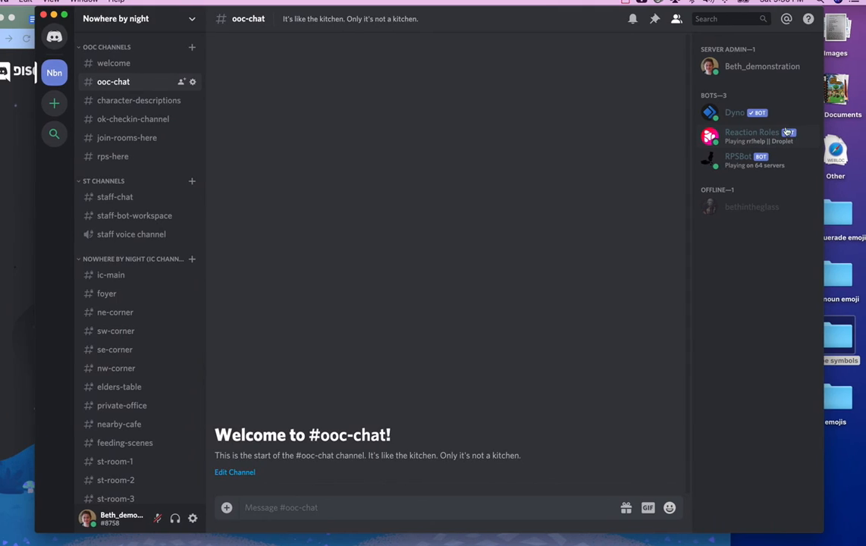
{"action": "left_click", "coordinate": [218, 21]}
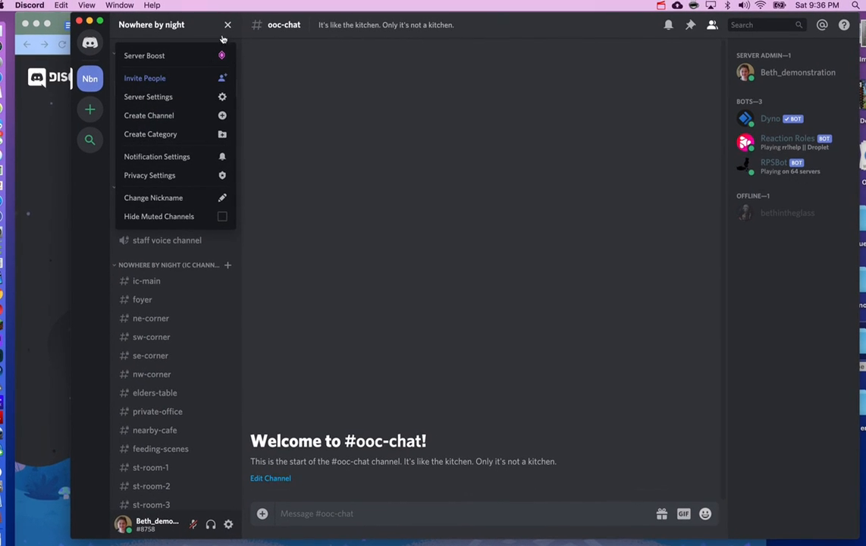
{"action": "left_click", "coordinate": [181, 92]}
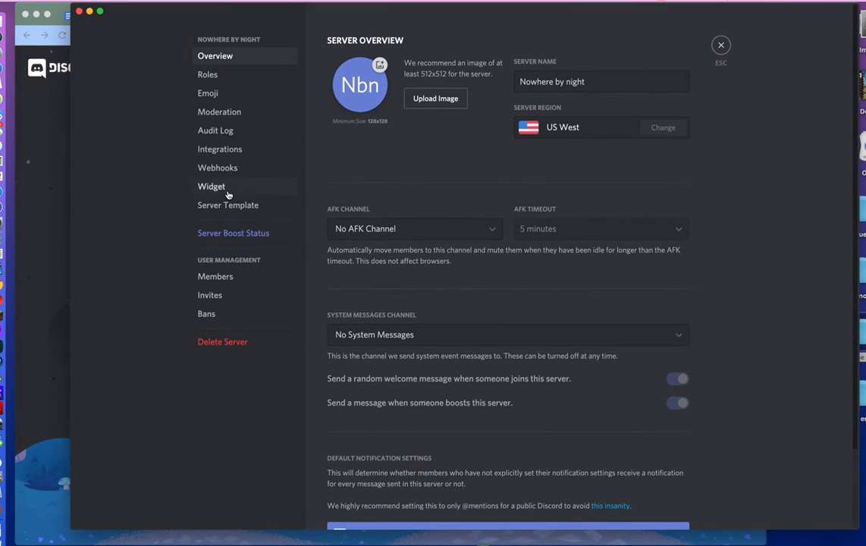
{"action": "left_click", "coordinate": [220, 95]}
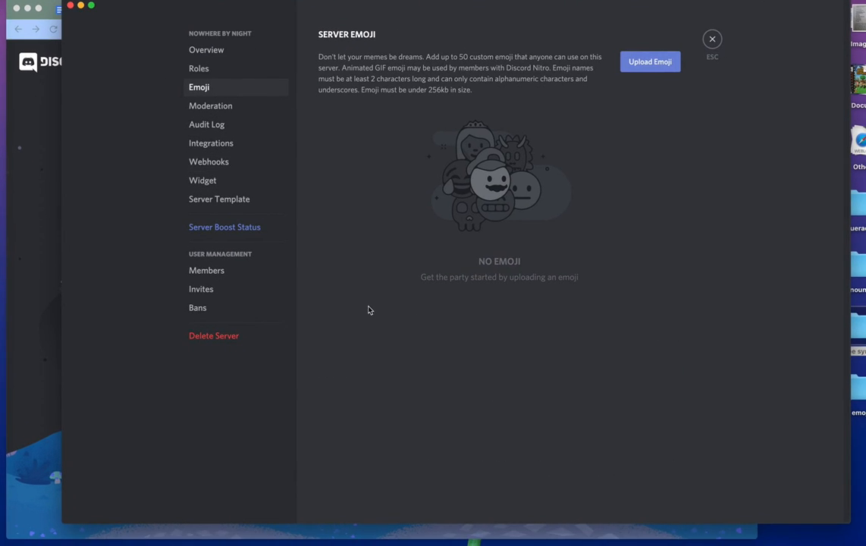
- Start an emoji upload and browse to the masquerade emoji folder on the Desktop
{"action": "left_click", "coordinate": [647, 64]}
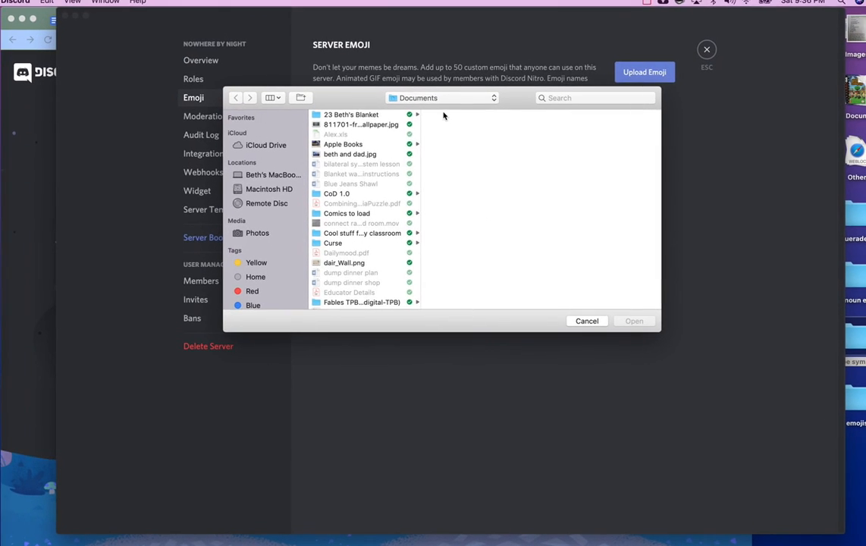
{"action": "scroll", "coordinate": [343, 241], "scroll_direction": "down", "scroll_amount": 1}
{"action": "scroll", "coordinate": [354, 240], "scroll_direction": "down", "scroll_amount": 5}
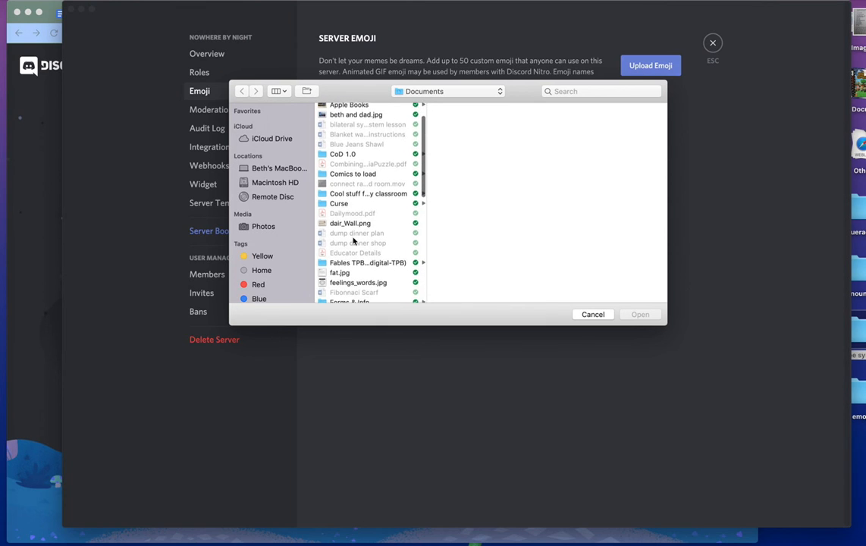
{"action": "left_click", "coordinate": [411, 93]}
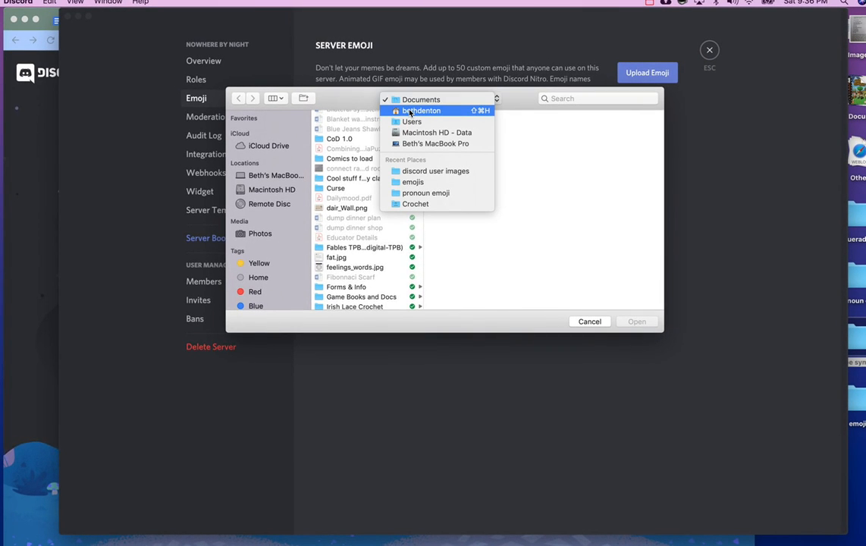
{"action": "left_click", "coordinate": [411, 111]}
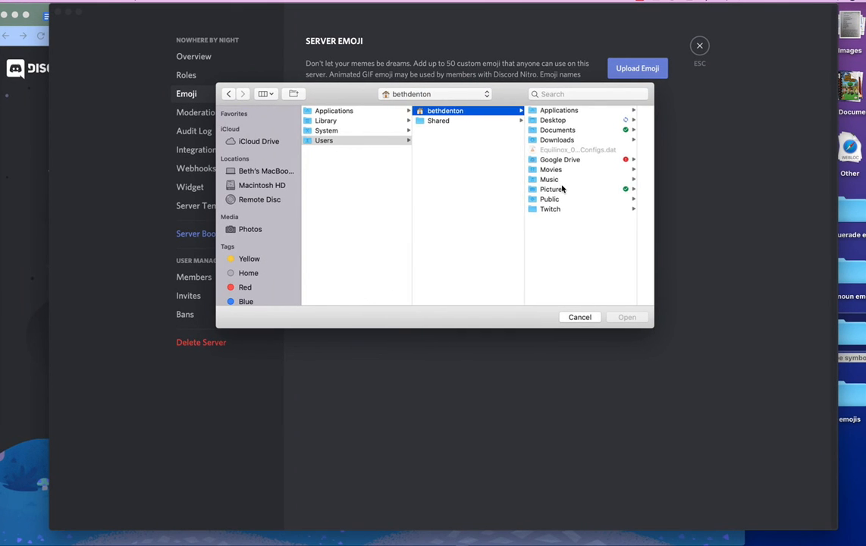
{"action": "left_click", "coordinate": [557, 120]}
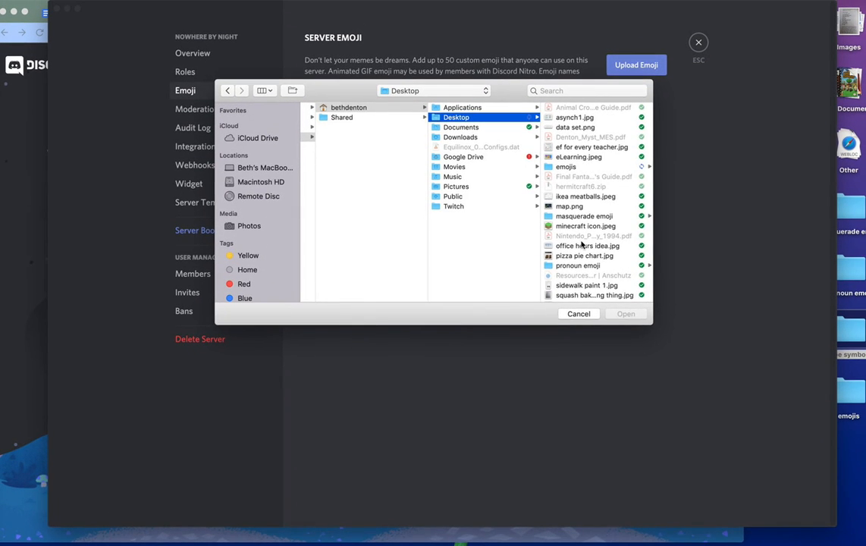
{"action": "left_click", "coordinate": [583, 216]}
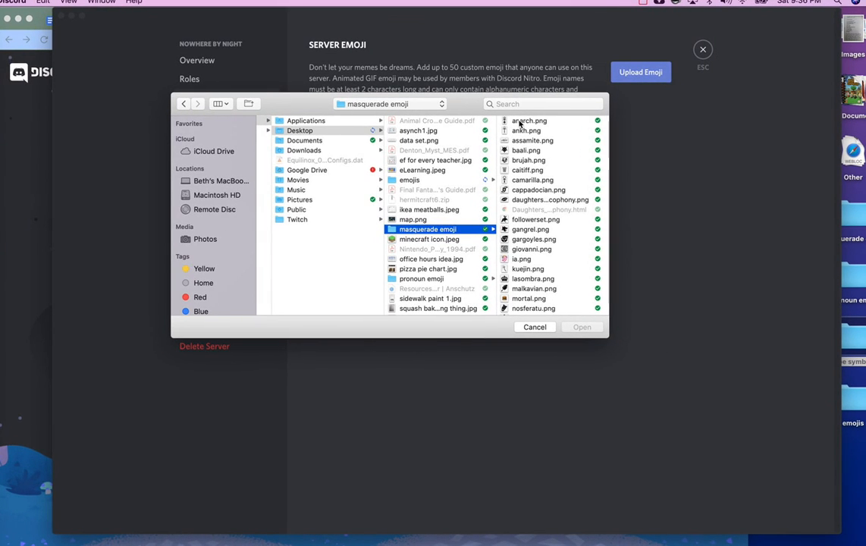
- Select anarch, ankh, assamite, caitiff and camarilla PNGs in the masquerade emoji folder
{"action": "left_click", "coordinate": [518, 122]}
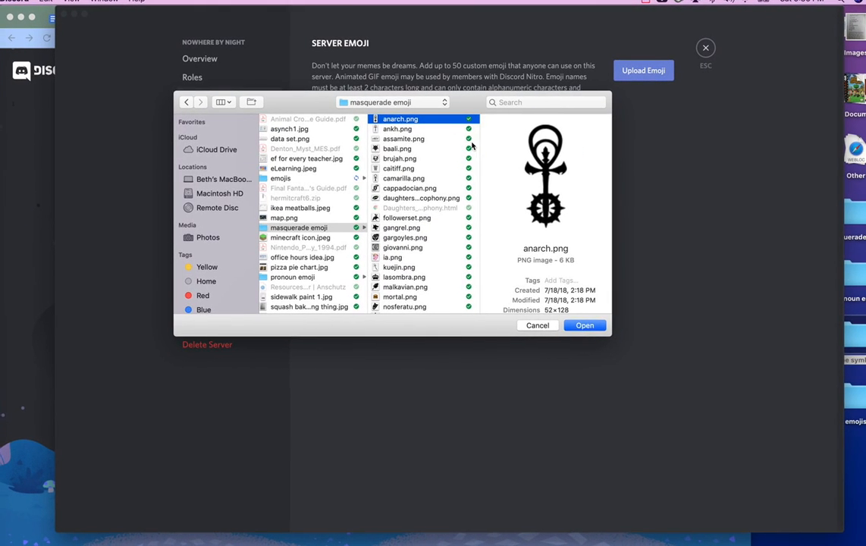
{"action": "left_click", "coordinate": [402, 132], "text": "shift"}
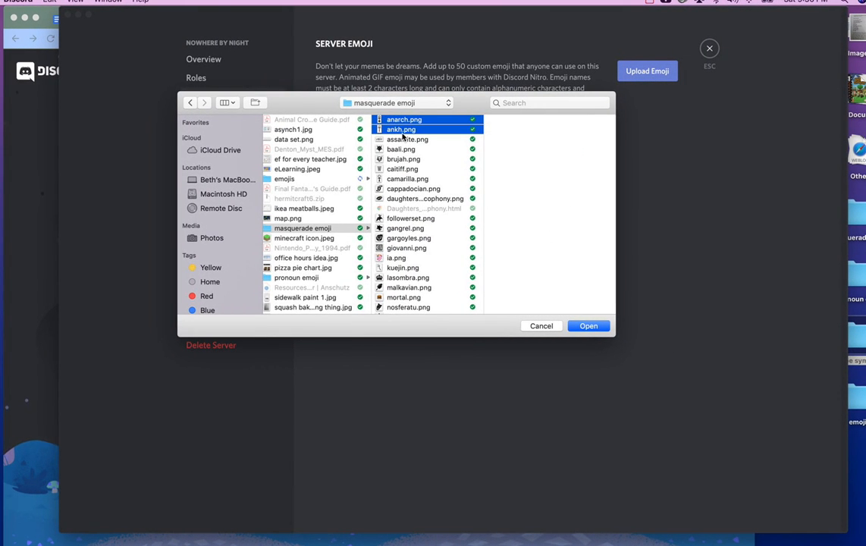
{"action": "left_click", "coordinate": [404, 140], "text": "shift"}
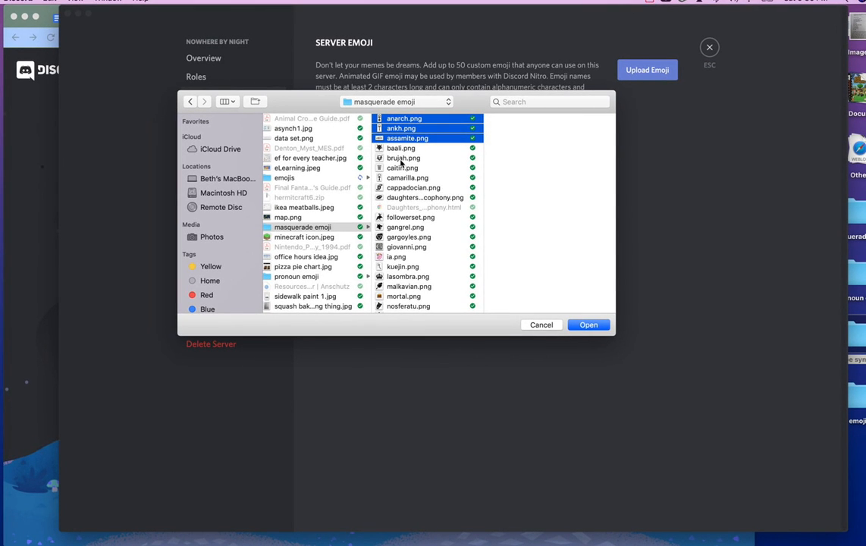
{"action": "left_click", "coordinate": [401, 160], "text": "shift"}
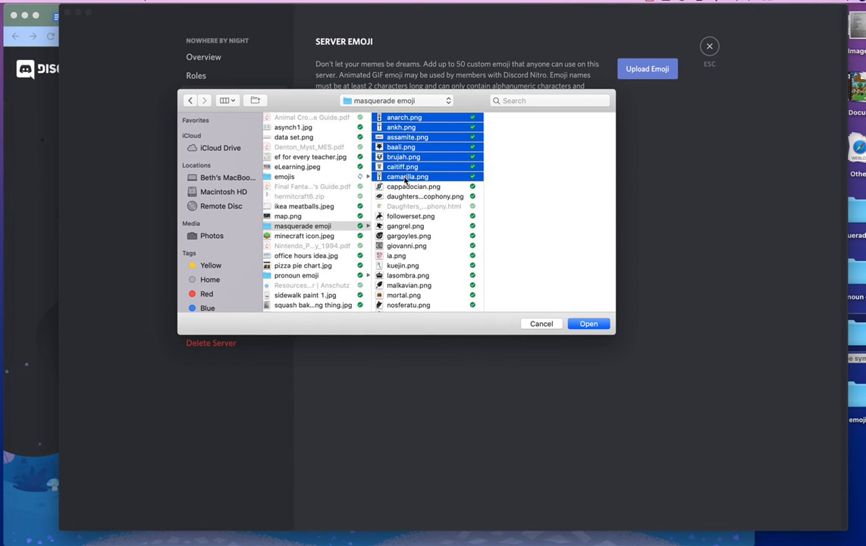
{"action": "left_click", "coordinate": [403, 131]}
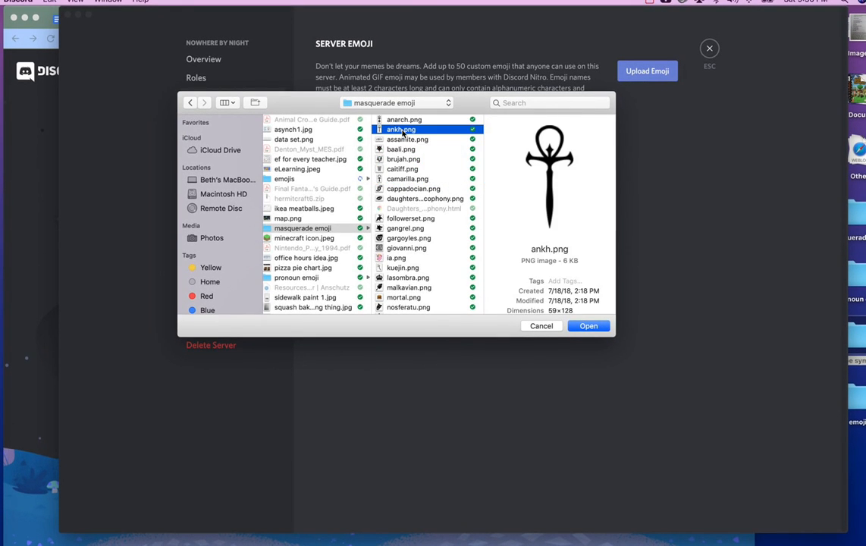
{"action": "left_click", "coordinate": [406, 120]}
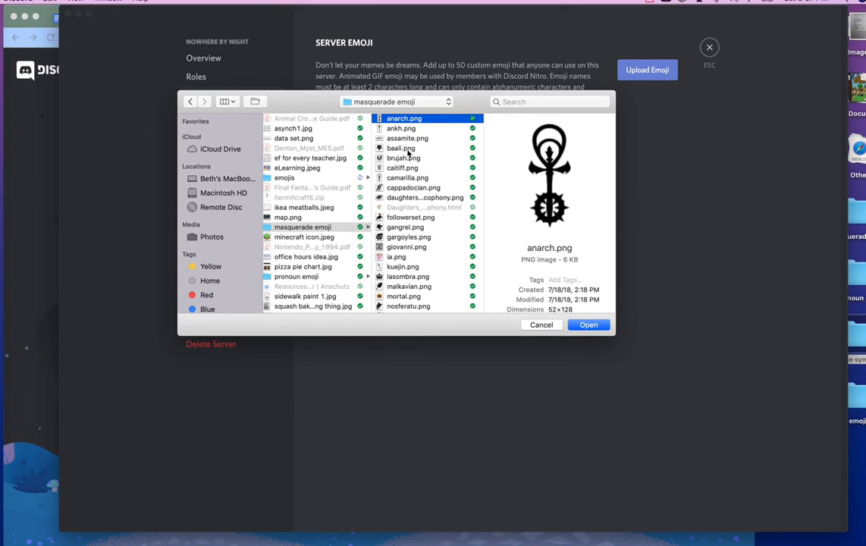
{"action": "right_click", "coordinate": [408, 141]}
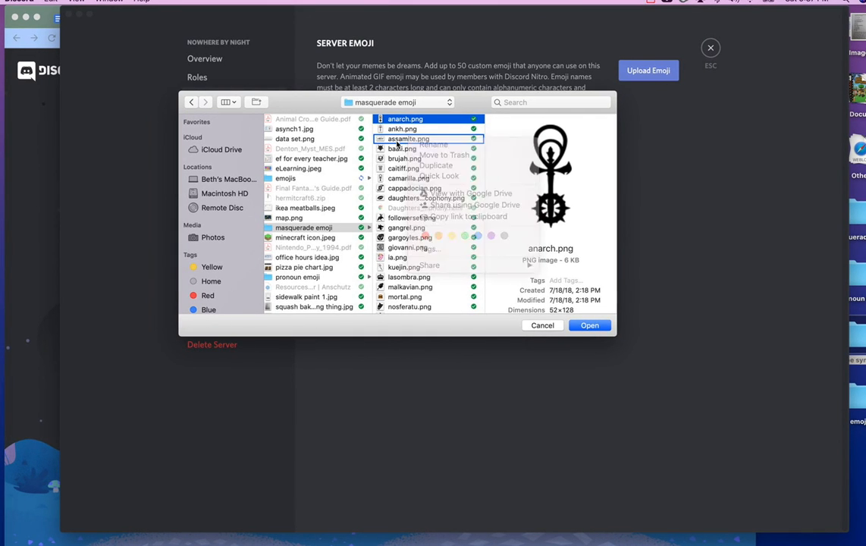
{"action": "right_click", "coordinate": [396, 144]}
{"action": "left_click", "coordinate": [396, 145]}
{"action": "left_click", "coordinate": [395, 141], "text": "super"}
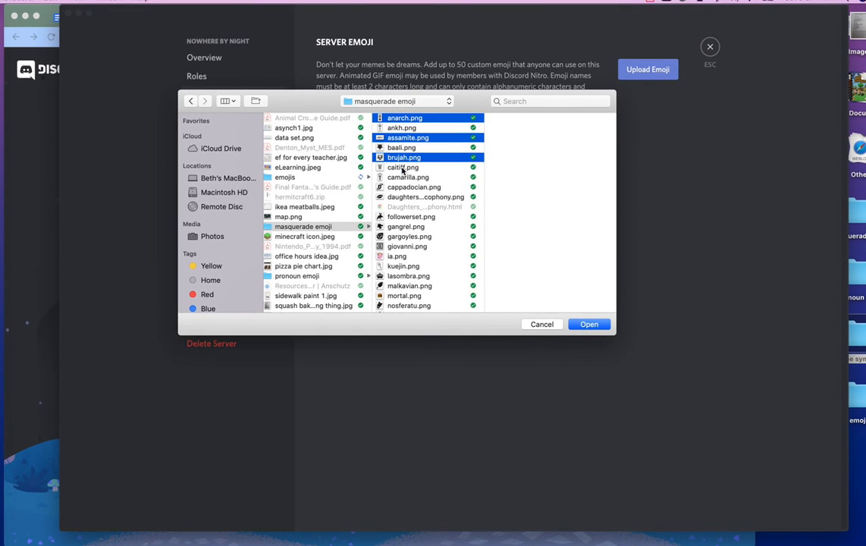
{"action": "left_click", "coordinate": [402, 168], "text": "super"}
{"action": "left_click", "coordinate": [406, 178], "text": "super"}
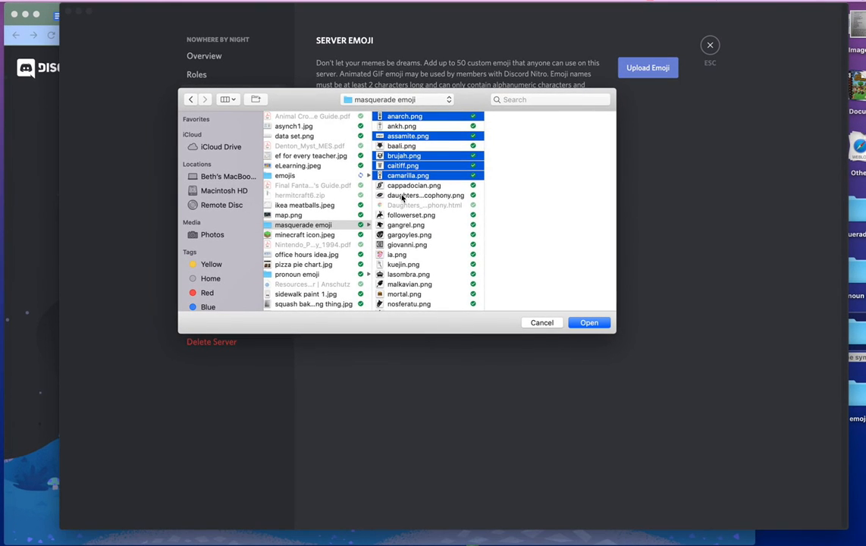
- Add gangrel, giovanni, ravnos, tremere, TrueBrujah and tzimisce, and upload the selection as emoji
{"action": "scroll", "coordinate": [404, 194], "scroll_direction": "down", "scroll_amount": 3}
{"action": "scroll", "coordinate": [405, 188], "scroll_direction": "down", "scroll_amount": 1}
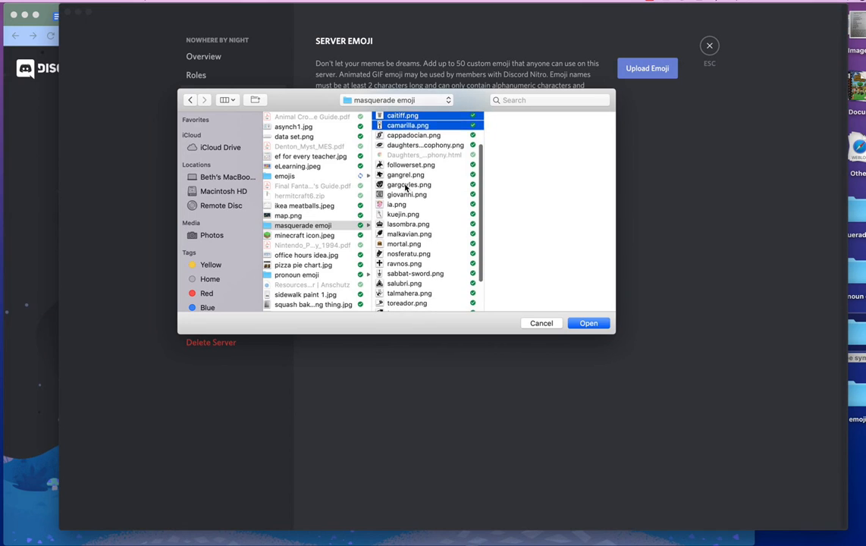
{"action": "left_click", "coordinate": [404, 175], "text": "super"}
{"action": "left_click", "coordinate": [405, 194], "text": "super"}
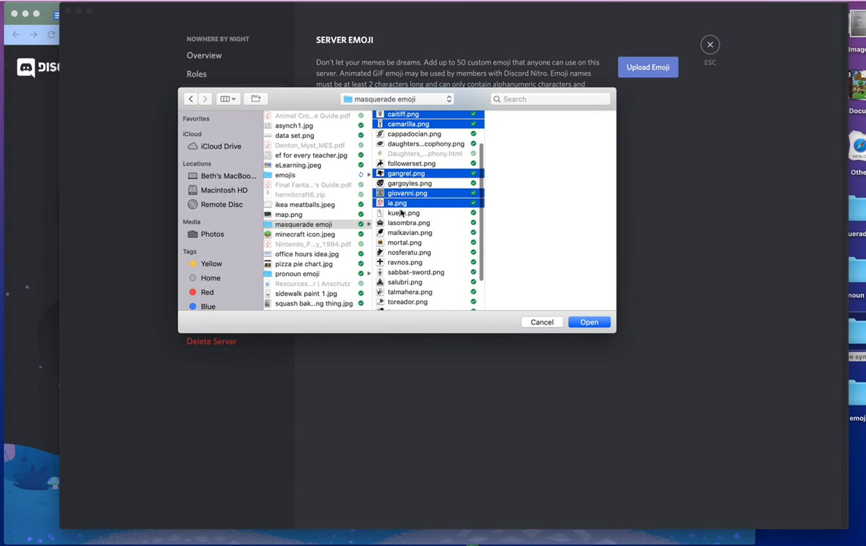
{"action": "scroll", "coordinate": [403, 210], "scroll_direction": "down", "scroll_amount": 1}
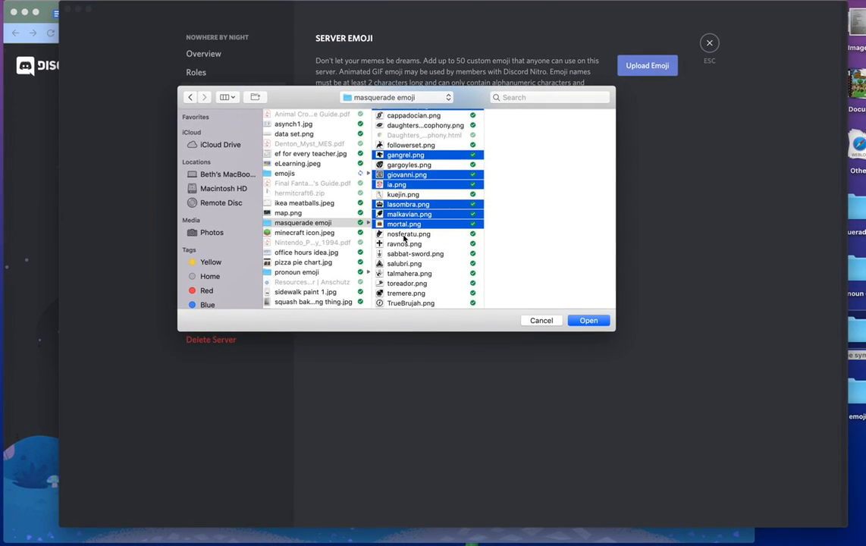
{"action": "left_click", "coordinate": [405, 244], "text": "super"}
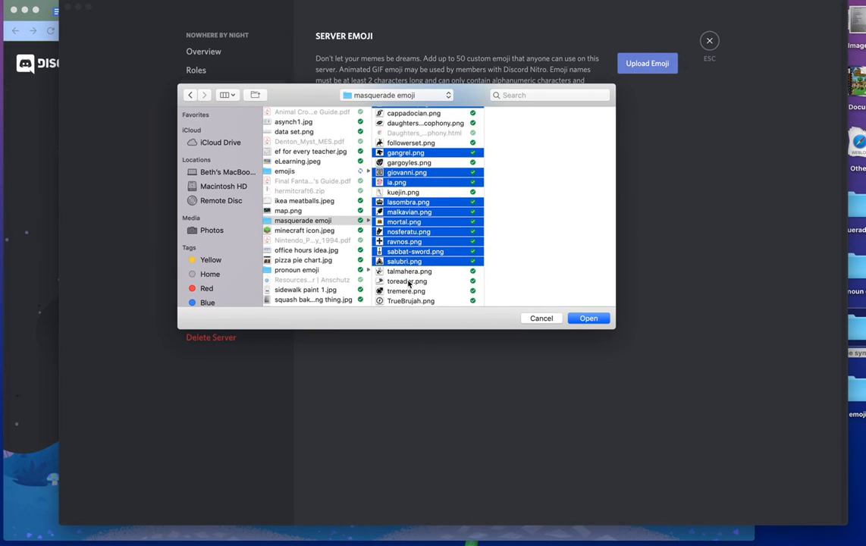
{"action": "scroll", "coordinate": [406, 265], "scroll_direction": "down", "scroll_amount": 2}
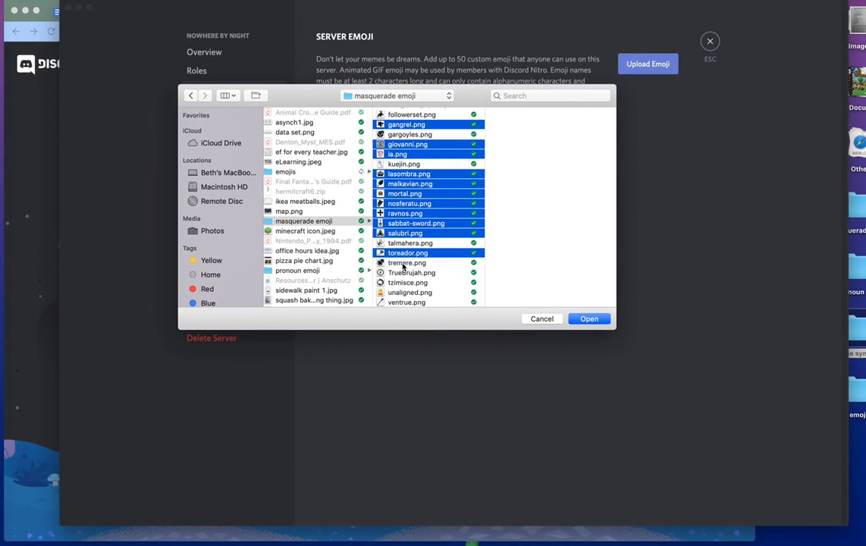
{"action": "left_click", "coordinate": [405, 263], "text": "super"}
{"action": "left_click", "coordinate": [405, 274], "text": "super"}
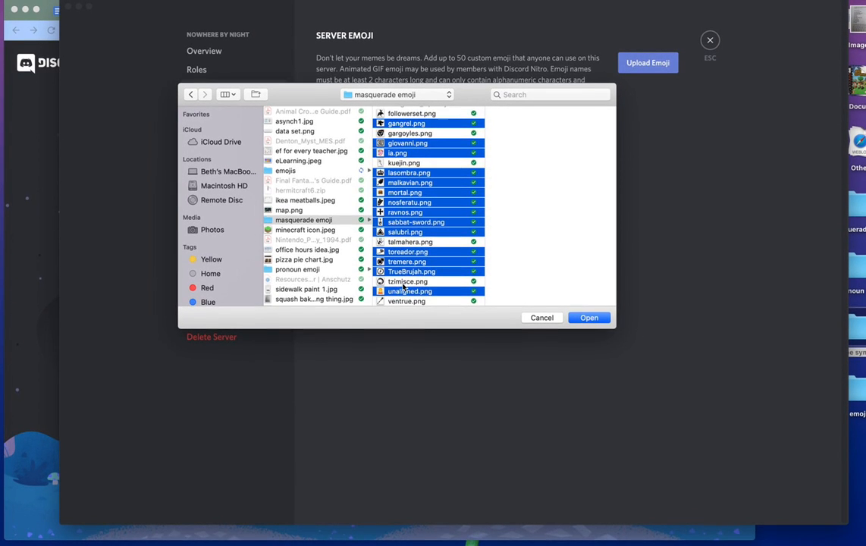
{"action": "scroll", "coordinate": [404, 295], "scroll_direction": "down", "scroll_amount": 2}
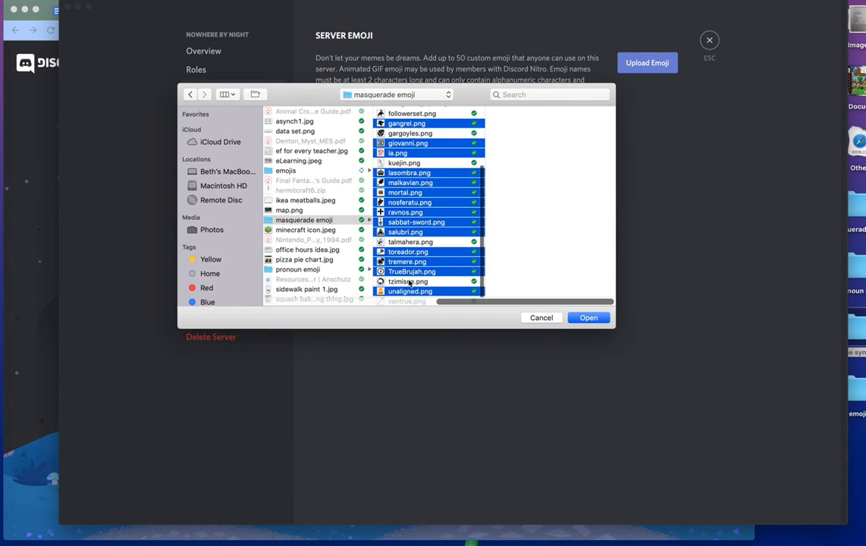
{"action": "left_click", "coordinate": [410, 283], "text": "super"}
{"action": "left_click", "coordinate": [408, 302], "text": "super"}
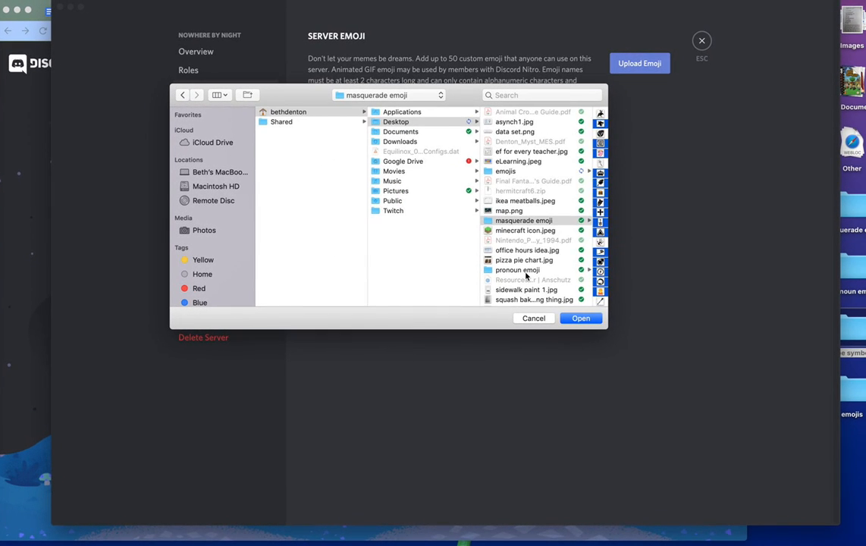
{"action": "scroll", "coordinate": [525, 275], "scroll_direction": "right", "scroll_amount": 3}
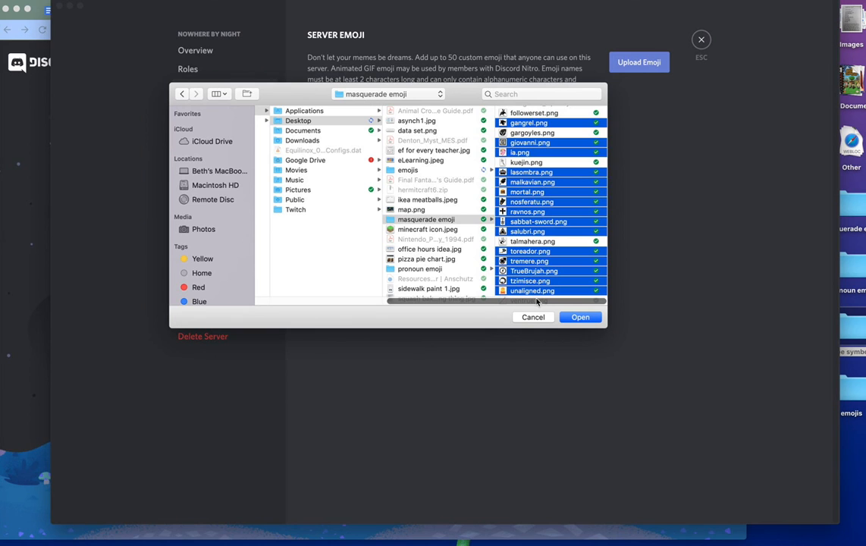
{"action": "scroll", "coordinate": [539, 291], "scroll_direction": "down", "scroll_amount": 2}
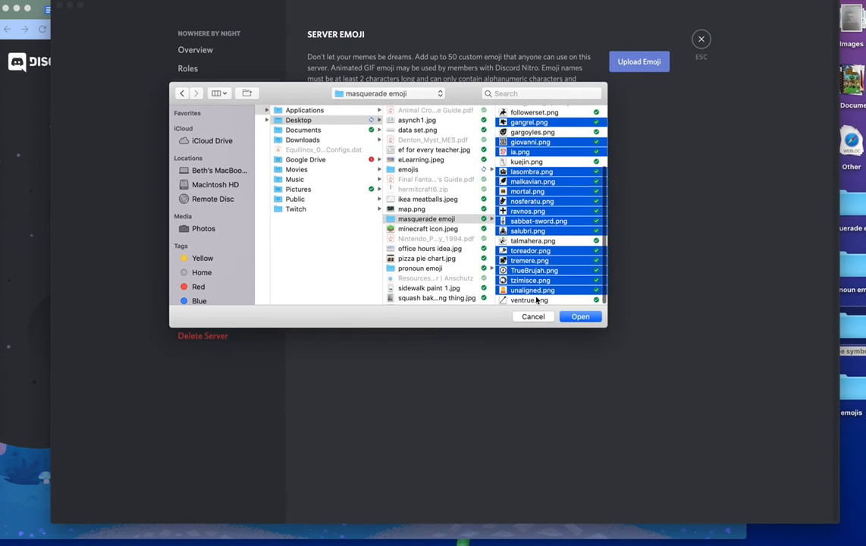
{"action": "left_click", "coordinate": [577, 315]}
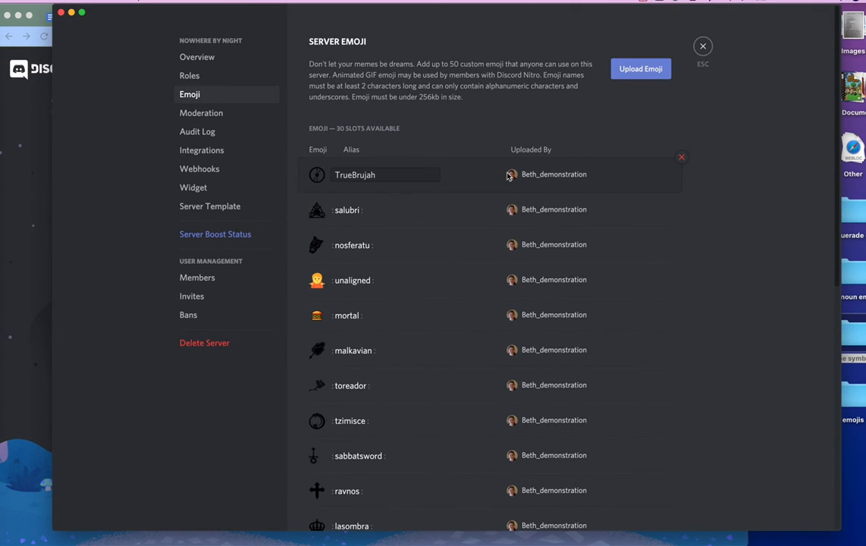
- Upload ventrue.png as a server emoji
{"action": "scroll", "coordinate": [508, 177], "scroll_direction": "down", "scroll_amount": 1}
{"action": "scroll", "coordinate": [508, 177], "scroll_direction": "up", "scroll_amount": 1}
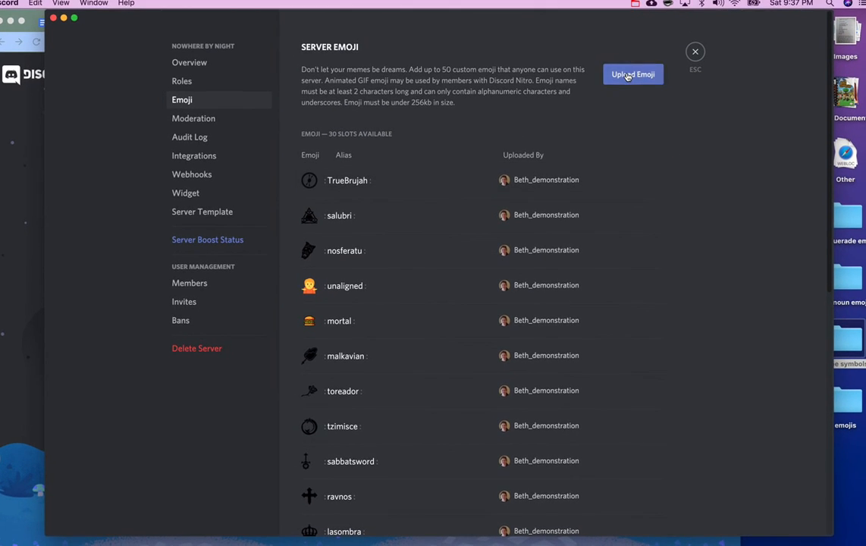
{"action": "left_click", "coordinate": [633, 71]}
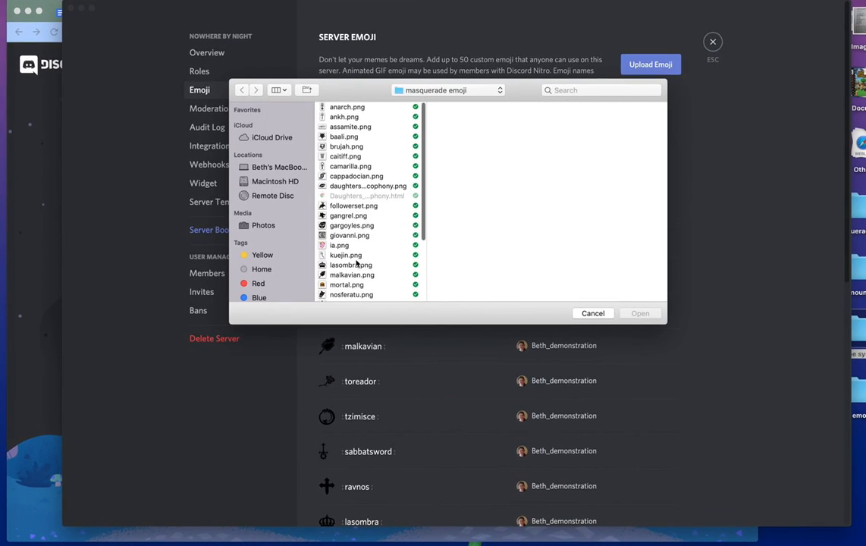
{"action": "scroll", "coordinate": [345, 267], "scroll_direction": "down", "scroll_amount": 3}
{"action": "scroll", "coordinate": [356, 262], "scroll_direction": "down", "scroll_amount": 1}
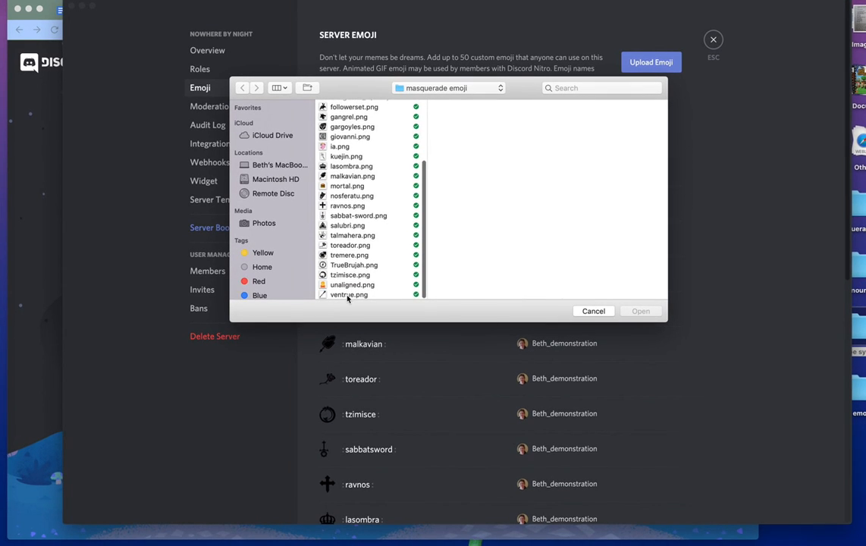
{"action": "left_click", "coordinate": [346, 293]}
{"action": "left_click", "coordinate": [625, 308]}
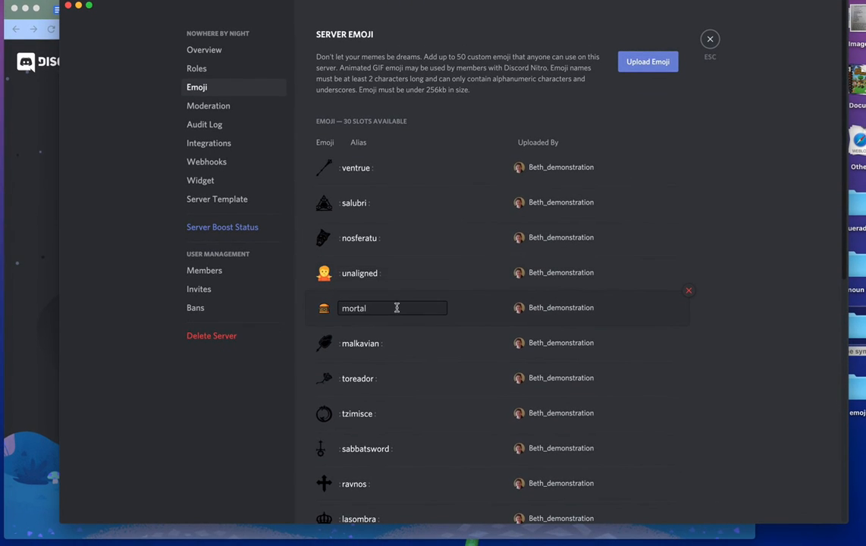
- Rename the sabbatsword emoji to sabbat, leaving ravnos unchanged
{"action": "scroll", "coordinate": [395, 308], "scroll_direction": "down", "scroll_amount": 3}
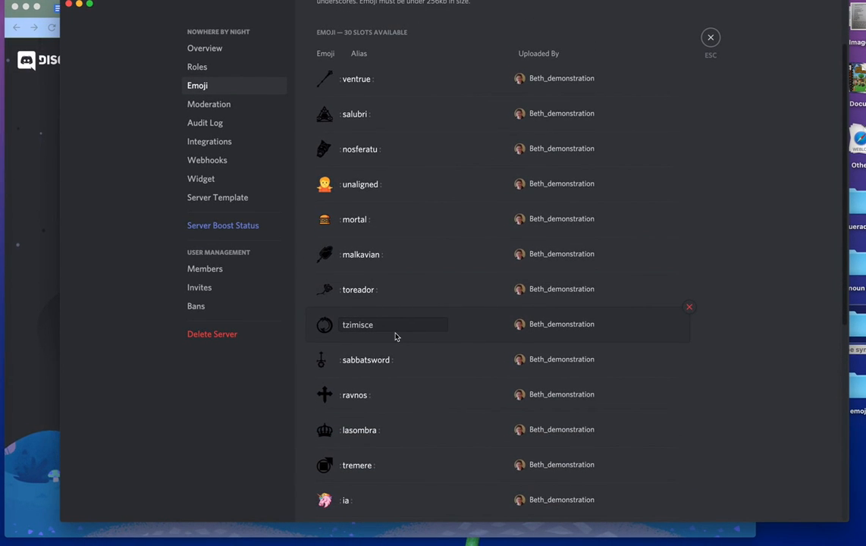
{"action": "left_click", "coordinate": [400, 359]}
{"action": "left_click_drag", "start_coordinate": [393, 359], "coordinate": [371, 360]}
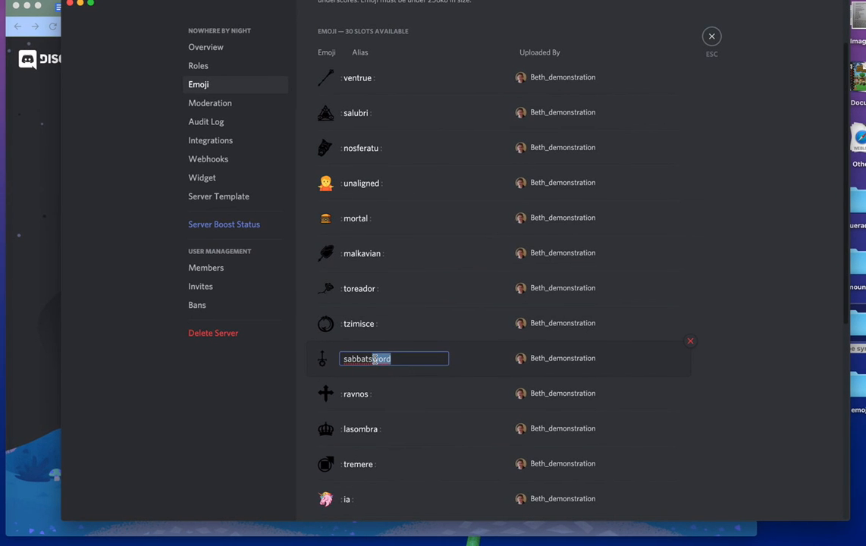
{"action": "left_click", "coordinate": [401, 380]}
{"action": "left_click", "coordinate": [400, 359]}
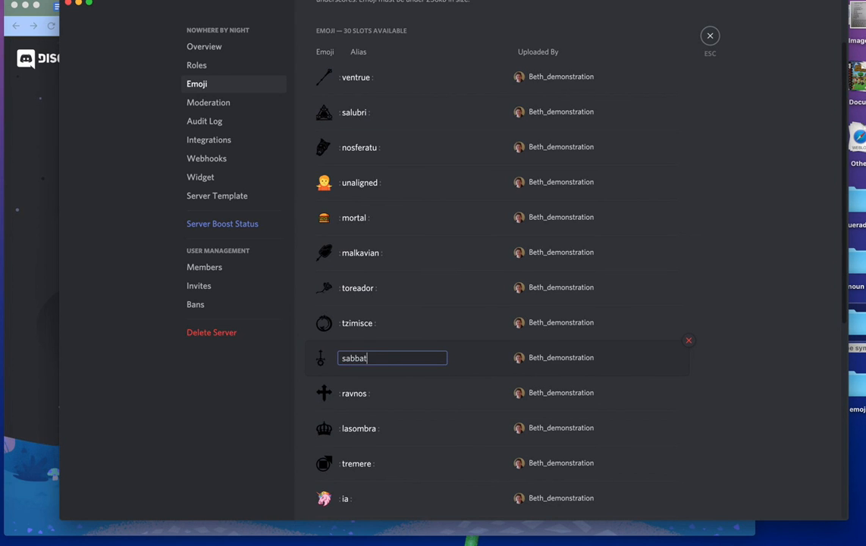
{"action": "left_click", "coordinate": [408, 388]}
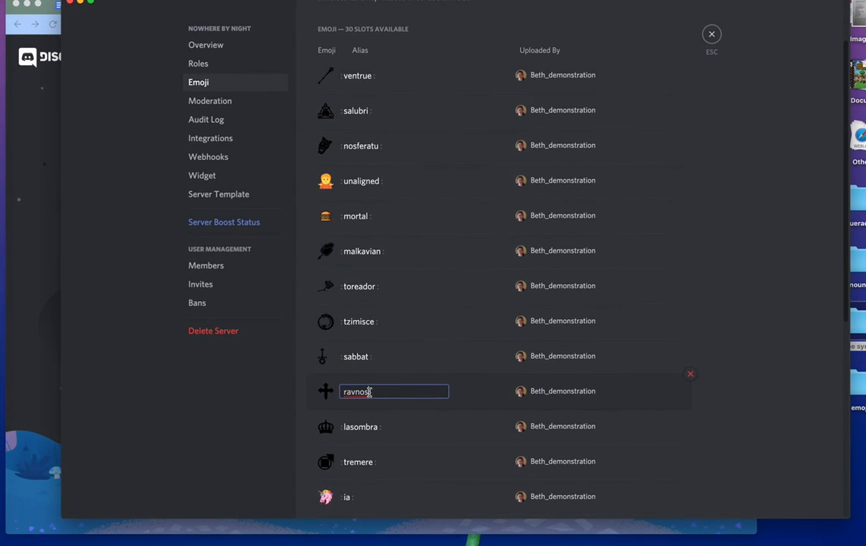
{"action": "left_click", "coordinate": [790, 475]}
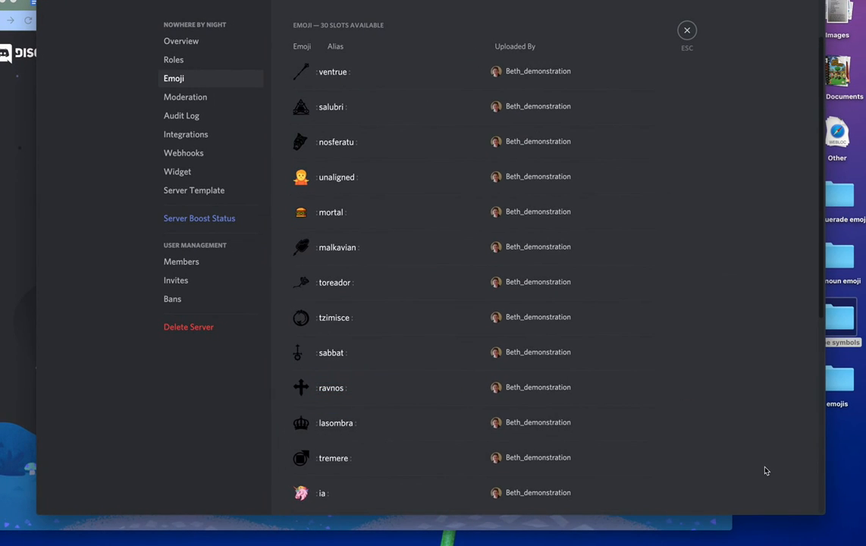
{"action": "scroll", "coordinate": [765, 471], "scroll_direction": "down", "scroll_amount": 1}
{"action": "scroll", "coordinate": [766, 471], "scroll_direction": "down", "scroll_amount": 5}
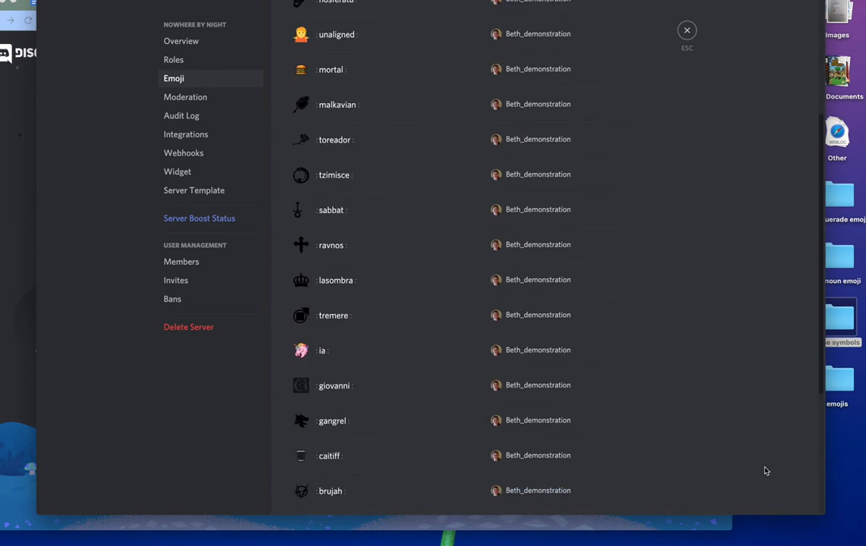
{"action": "scroll", "coordinate": [766, 471], "scroll_direction": "down", "scroll_amount": 1}
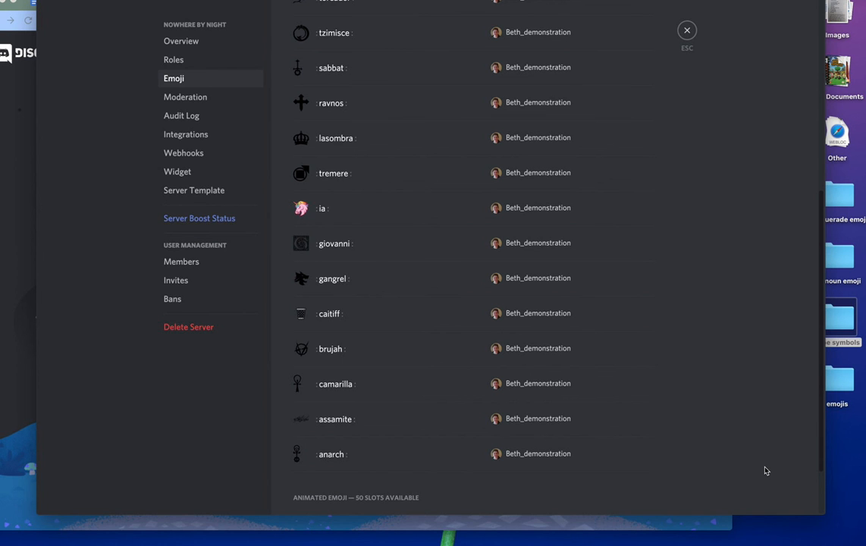
{"action": "scroll", "coordinate": [766, 471], "scroll_direction": "down", "scroll_amount": 2}
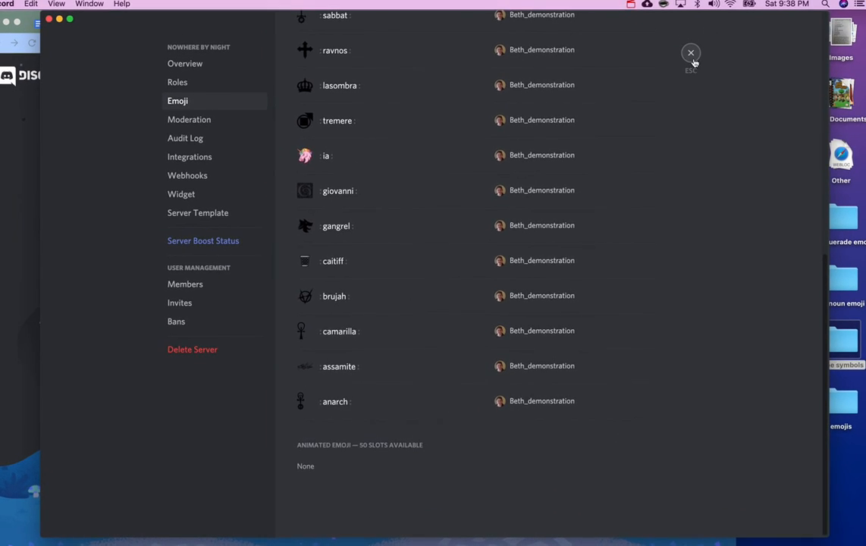
{"action": "scroll", "coordinate": [694, 143], "scroll_direction": "up", "scroll_amount": 8}
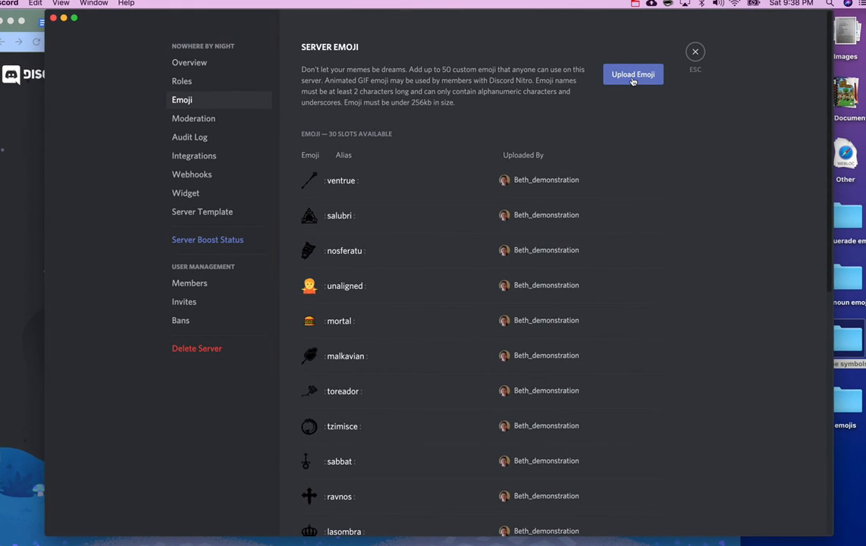
- Upload female.png, male.png and wizard.png from the pronoun emoji folder
{"action": "left_click", "coordinate": [630, 76]}
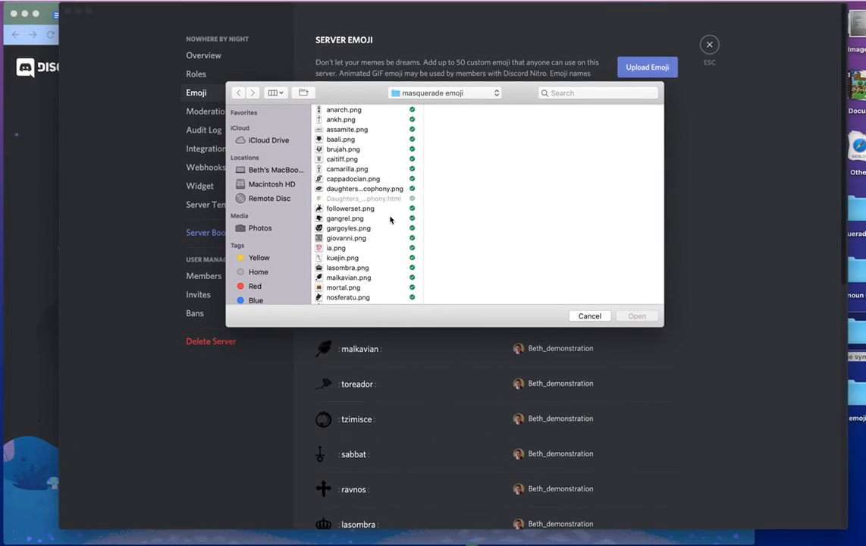
{"action": "left_click", "coordinate": [409, 99]}
{"action": "left_click", "coordinate": [414, 111]}
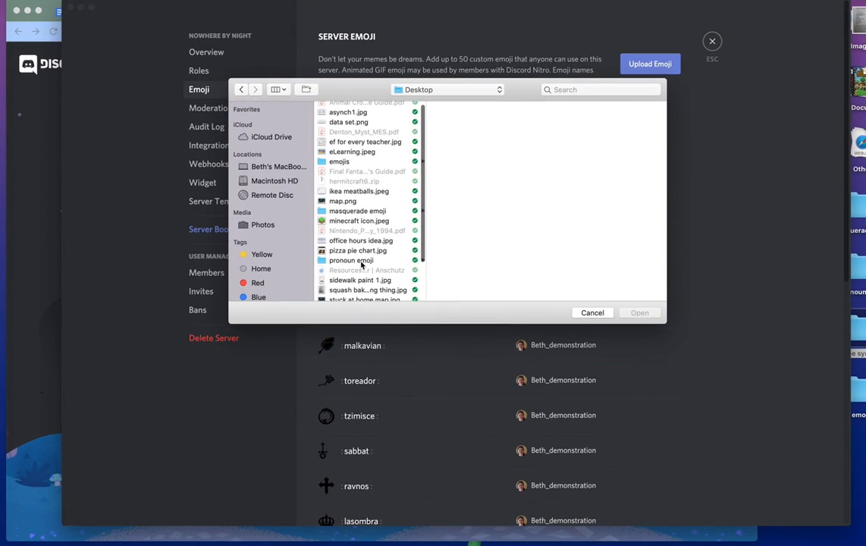
{"action": "left_click", "coordinate": [383, 267]}
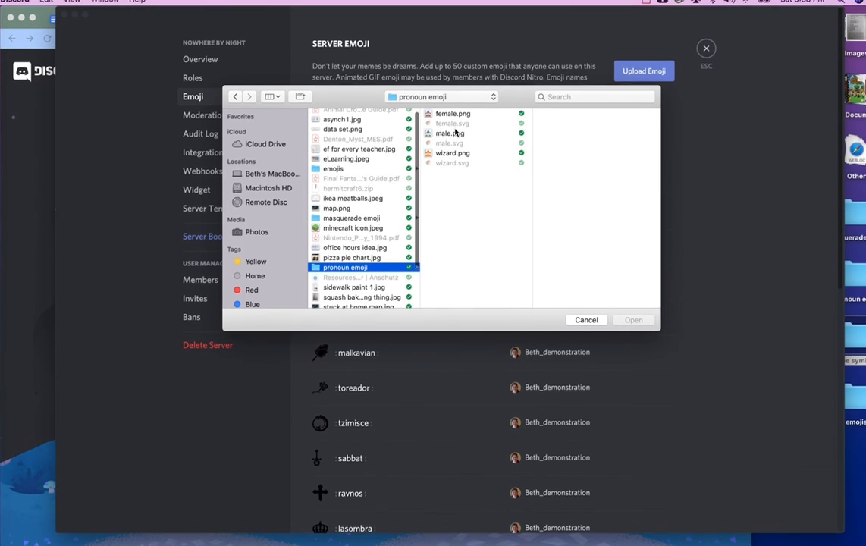
{"action": "left_click", "coordinate": [449, 114]}
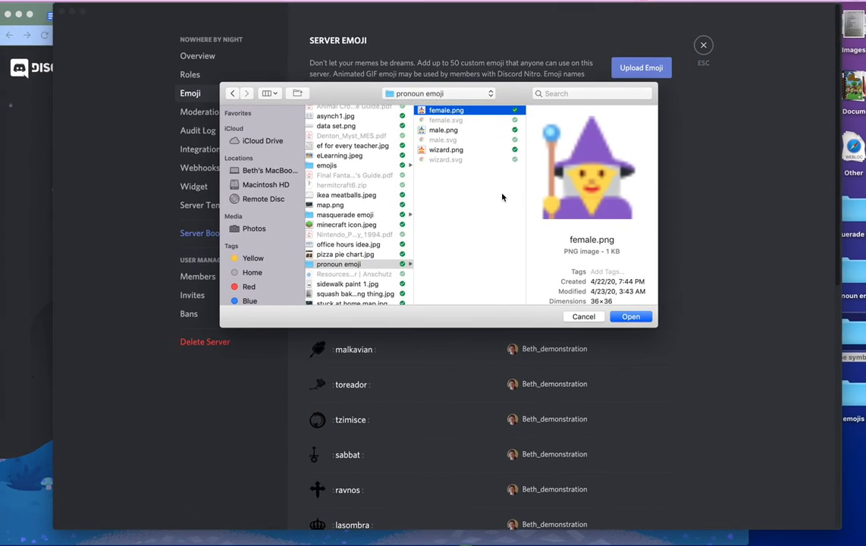
{"action": "left_click", "coordinate": [447, 132], "text": "super"}
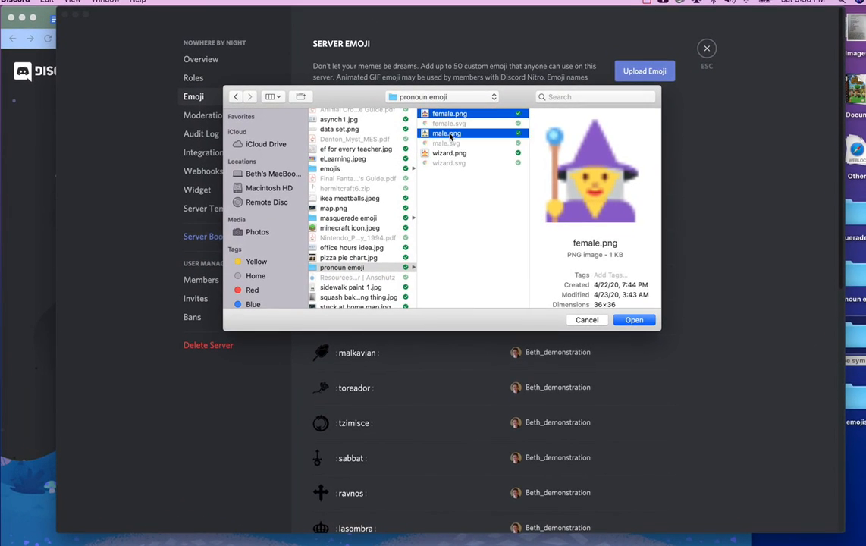
{"action": "left_click", "coordinate": [449, 153], "text": "super"}
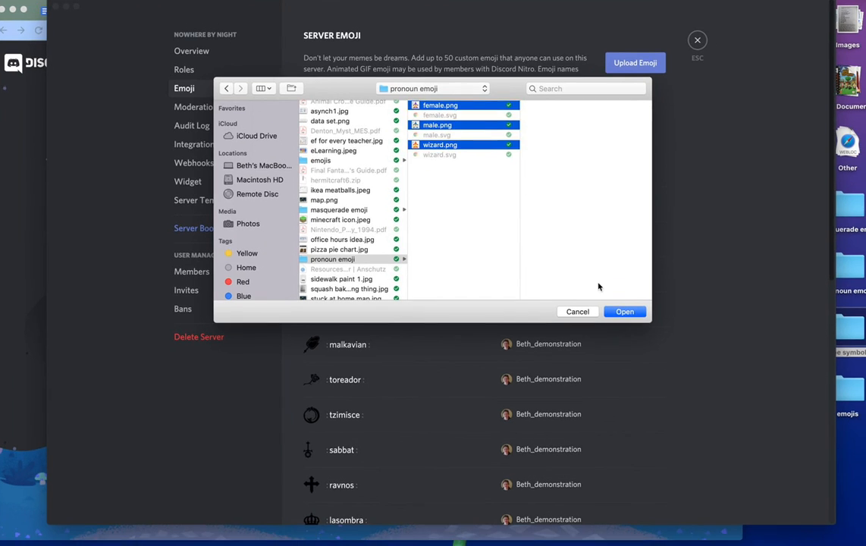
{"action": "left_click", "coordinate": [630, 320]}
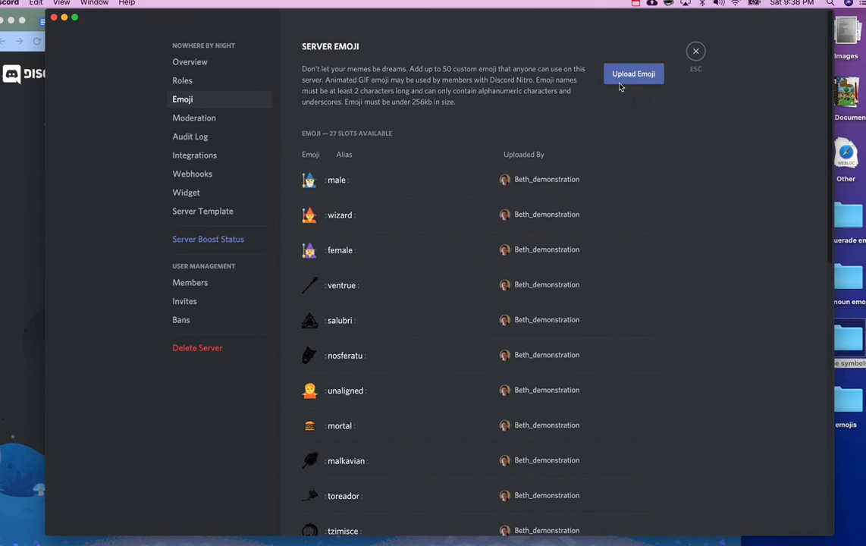
- Start another upload, browse back to the Desktop, then cancel without uploading
{"action": "left_click", "coordinate": [619, 82]}
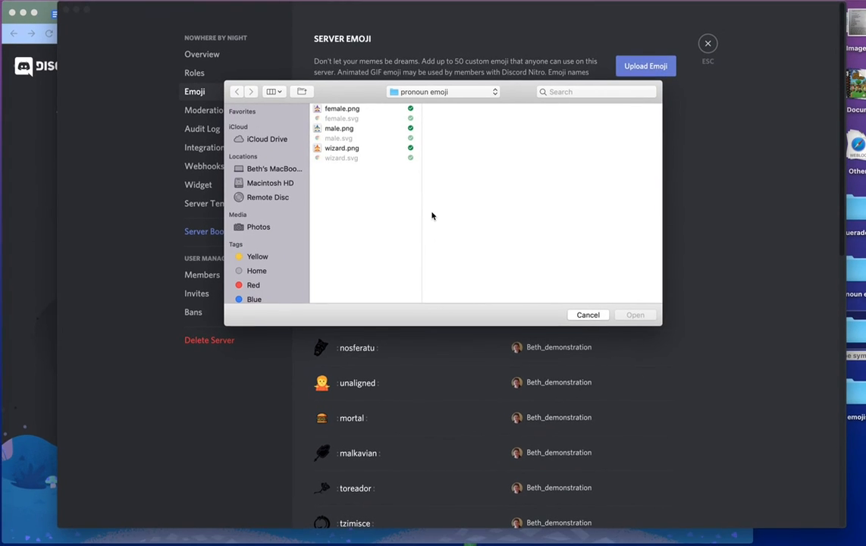
{"action": "left_click", "coordinate": [444, 100]}
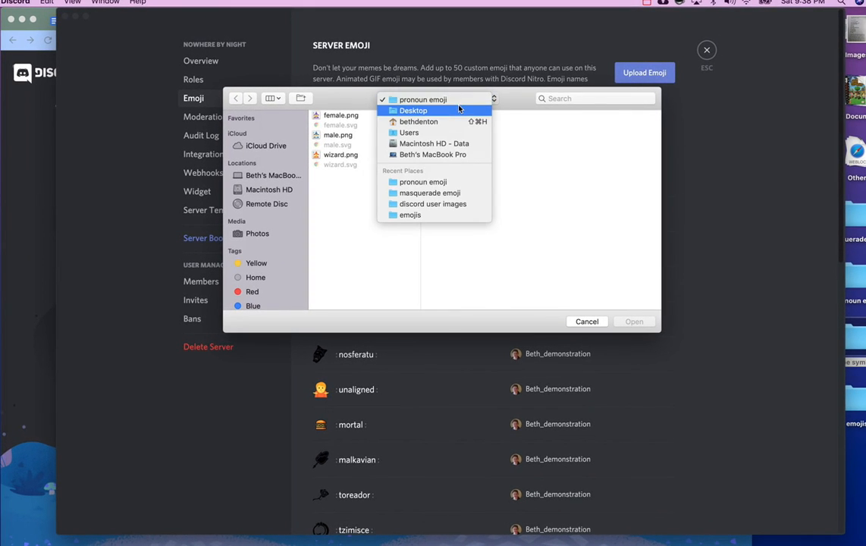
{"action": "left_click", "coordinate": [459, 110]}
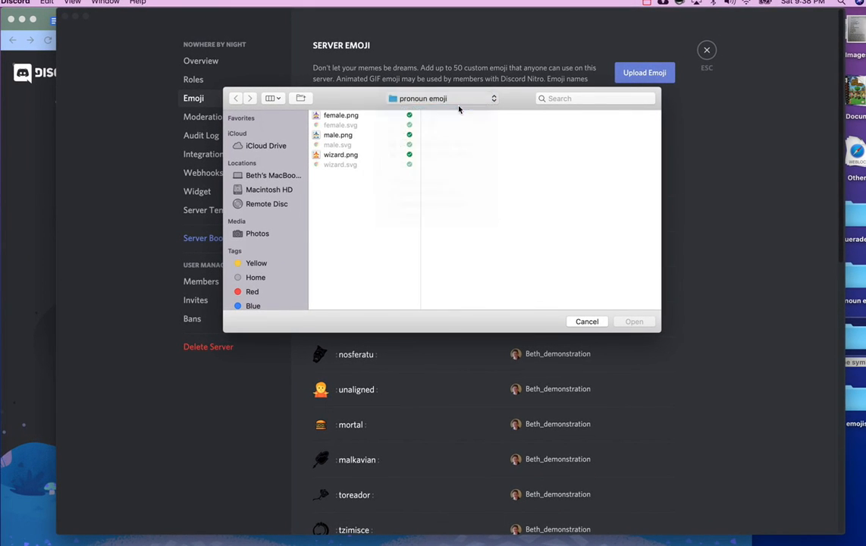
{"action": "scroll", "coordinate": [393, 242], "scroll_direction": "down", "scroll_amount": 2}
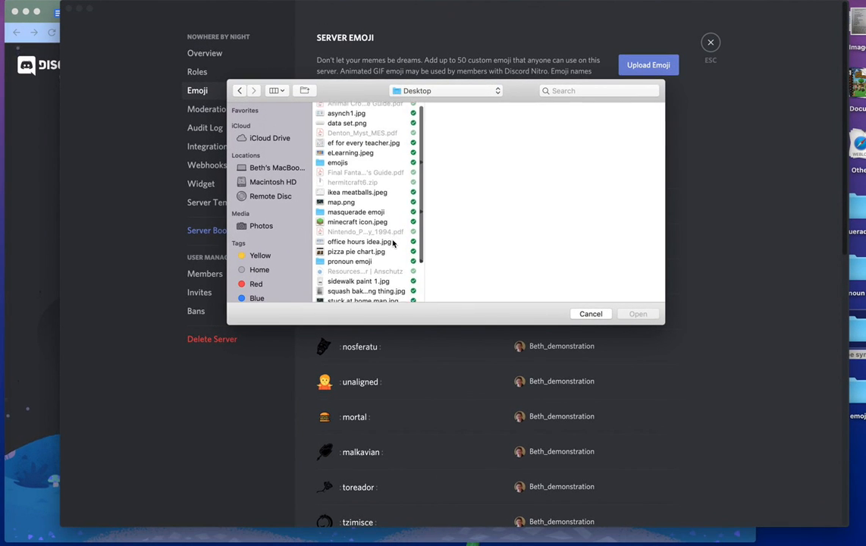
{"action": "scroll", "coordinate": [393, 243], "scroll_direction": "down", "scroll_amount": 3}
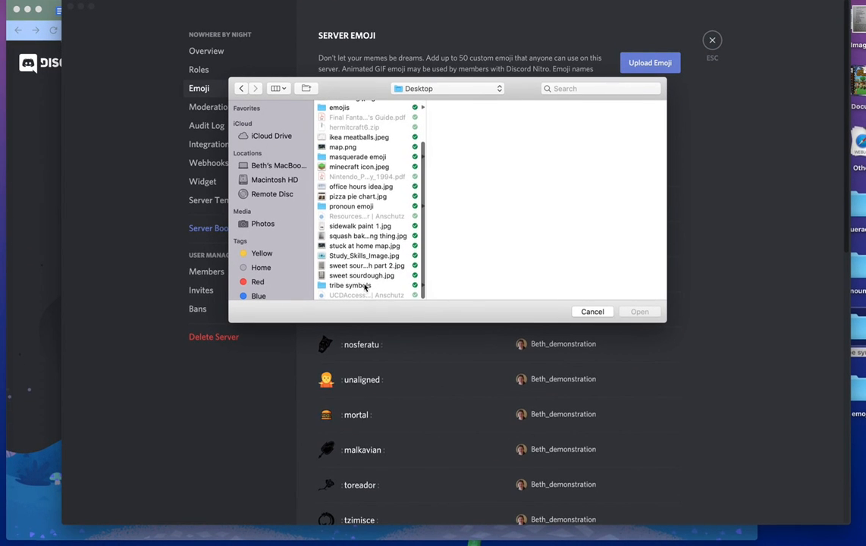
{"action": "left_click", "coordinate": [579, 310]}
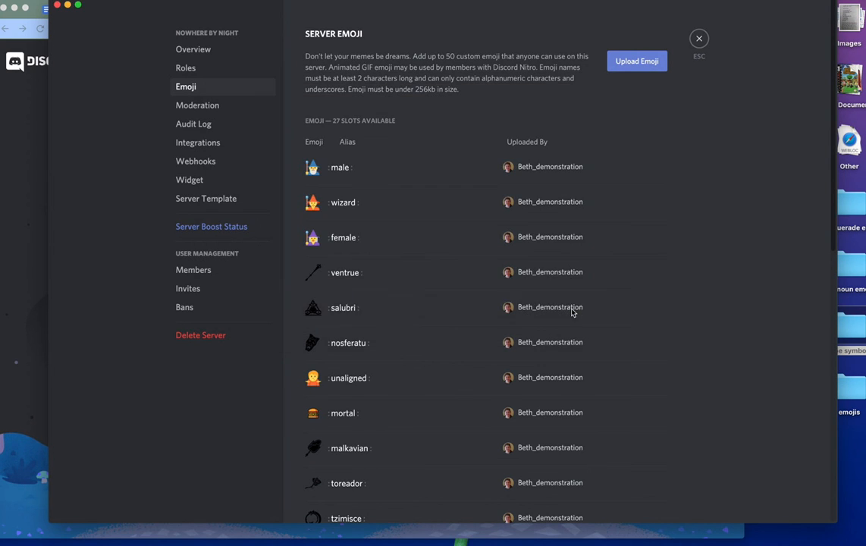
- Review the emoji list aliases, including male, then close Server Settings
{"action": "scroll", "coordinate": [555, 396], "scroll_direction": "down", "scroll_amount": 2}
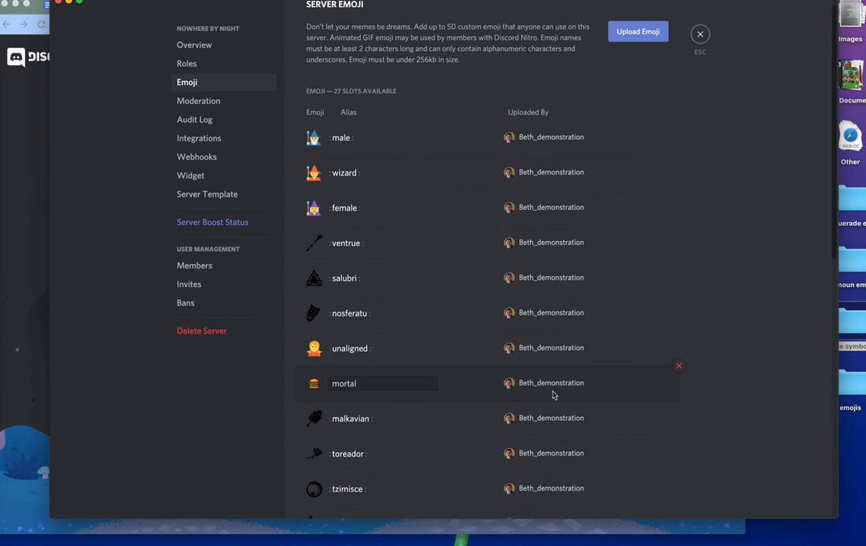
{"action": "scroll", "coordinate": [553, 395], "scroll_direction": "down", "scroll_amount": 5}
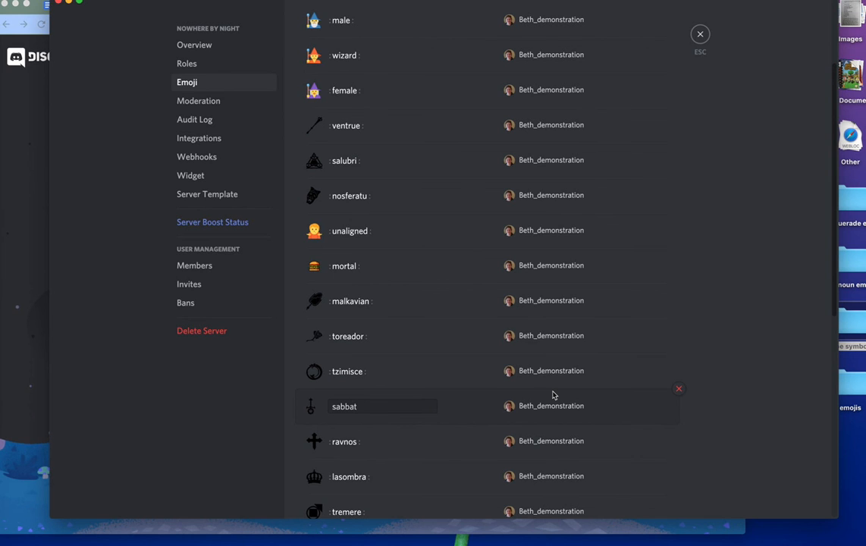
{"action": "scroll", "coordinate": [553, 395], "scroll_direction": "down", "scroll_amount": 5}
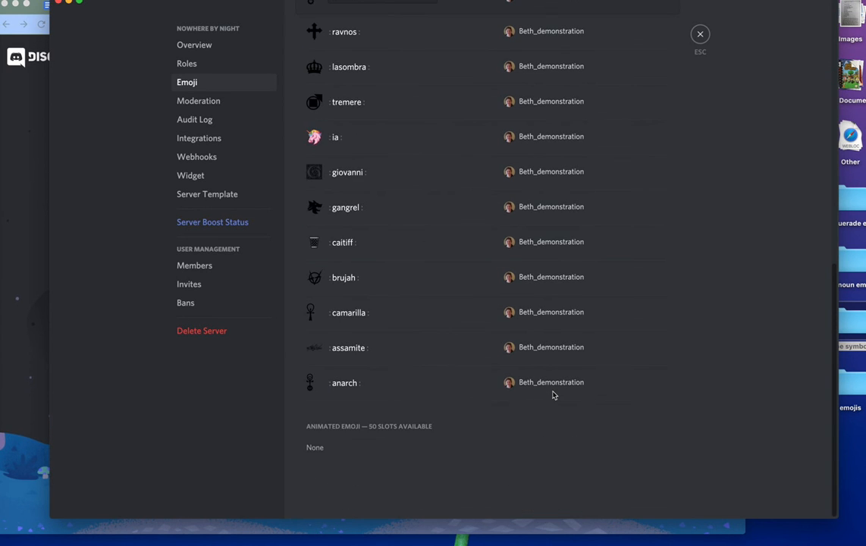
{"action": "scroll", "coordinate": [532, 441], "scroll_direction": "up", "scroll_amount": 10}
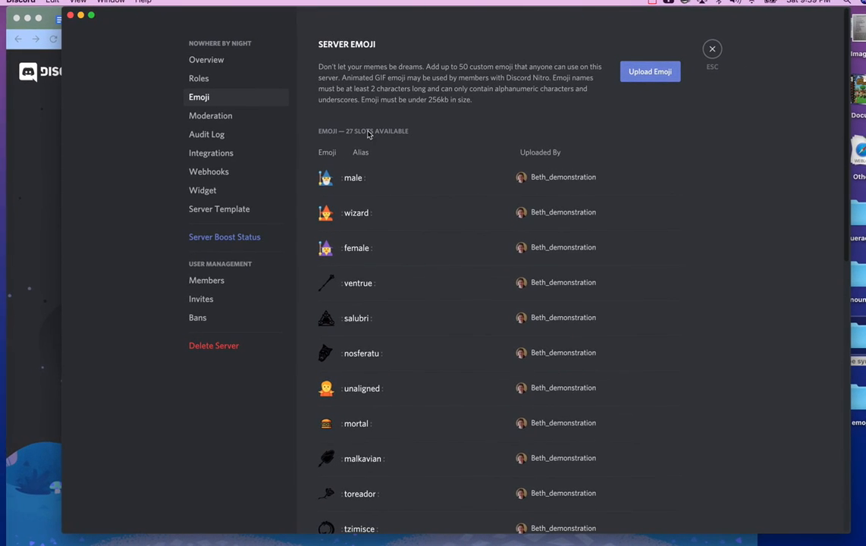
{"action": "left_click", "coordinate": [410, 175]}
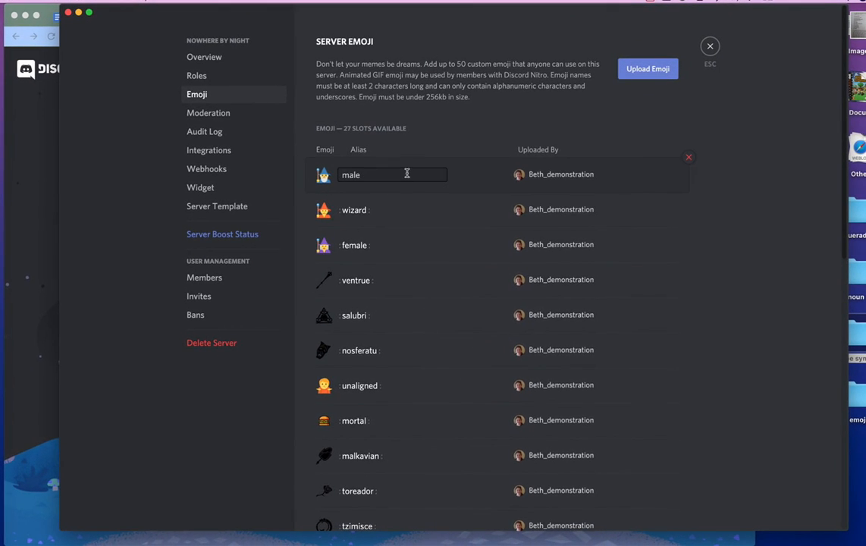
{"action": "scroll", "coordinate": [406, 173], "scroll_direction": "down", "scroll_amount": 8}
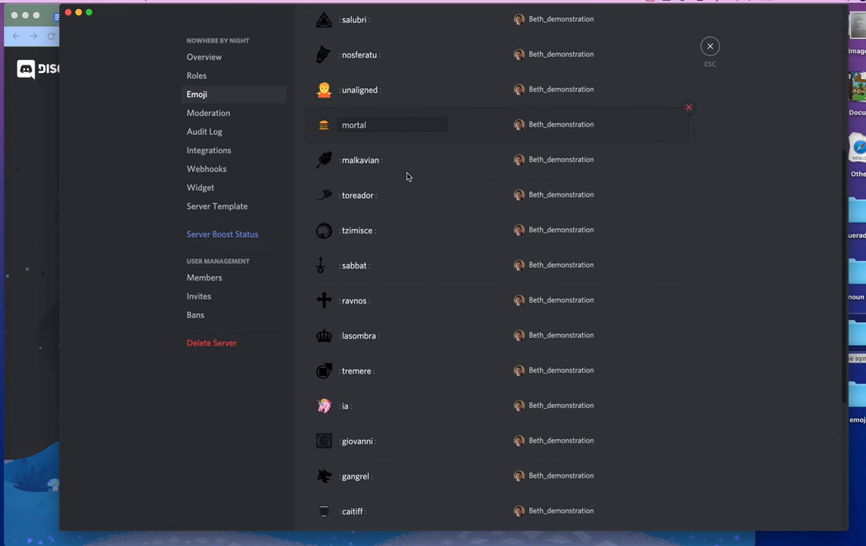
{"action": "scroll", "coordinate": [407, 176], "scroll_direction": "up", "scroll_amount": 8}
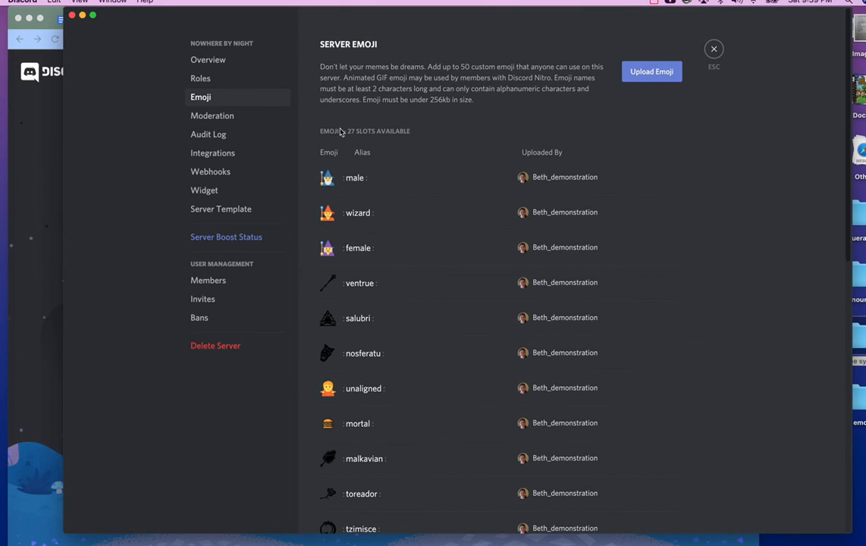
{"action": "scroll", "coordinate": [381, 259], "scroll_direction": "down", "scroll_amount": 10}
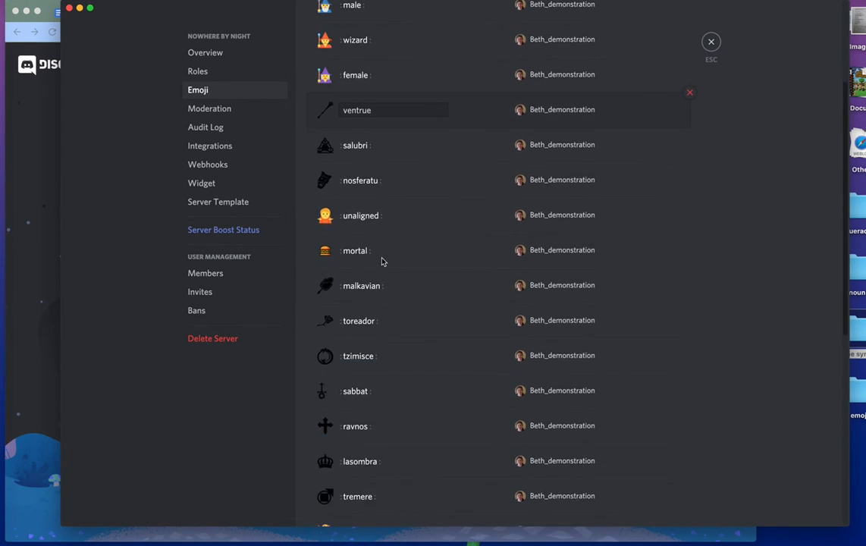
{"action": "scroll", "coordinate": [382, 260], "scroll_direction": "up", "scroll_amount": 10}
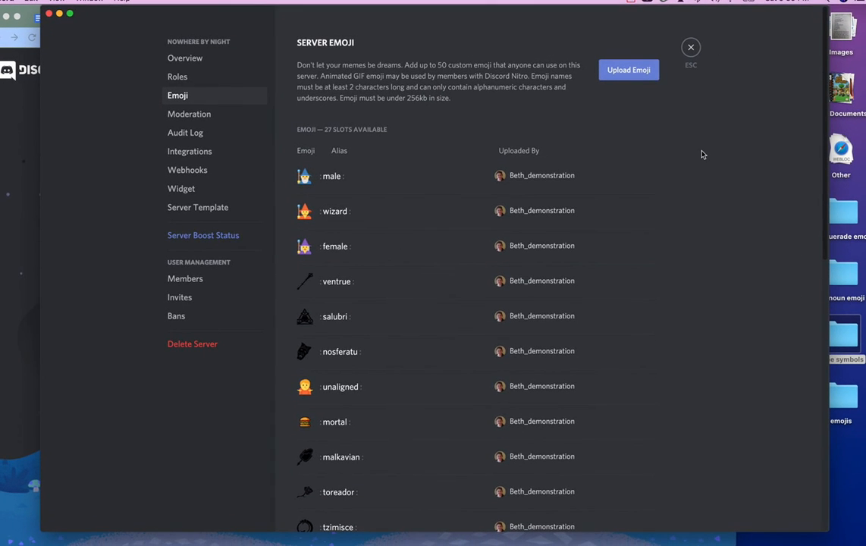
{"action": "scroll", "coordinate": [462, 358], "scroll_direction": "down", "scroll_amount": 2}
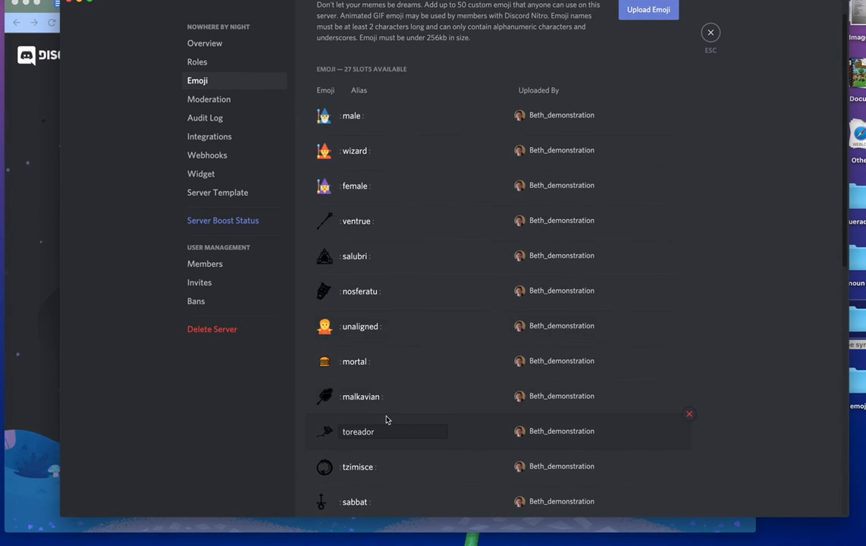
{"action": "scroll", "coordinate": [386, 419], "scroll_direction": "down", "scroll_amount": 10}
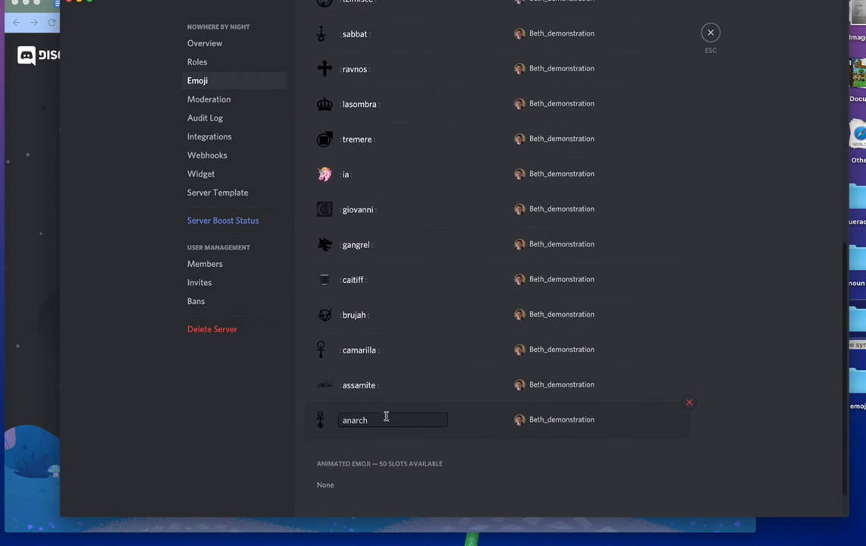
{"action": "scroll", "coordinate": [386, 417], "scroll_direction": "up", "scroll_amount": 11}
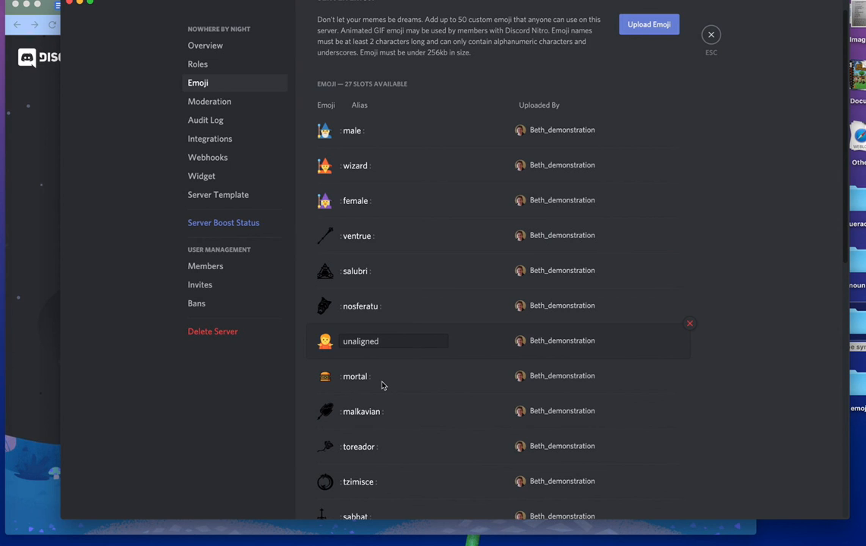
{"action": "scroll", "coordinate": [383, 386], "scroll_direction": "down", "scroll_amount": 3}
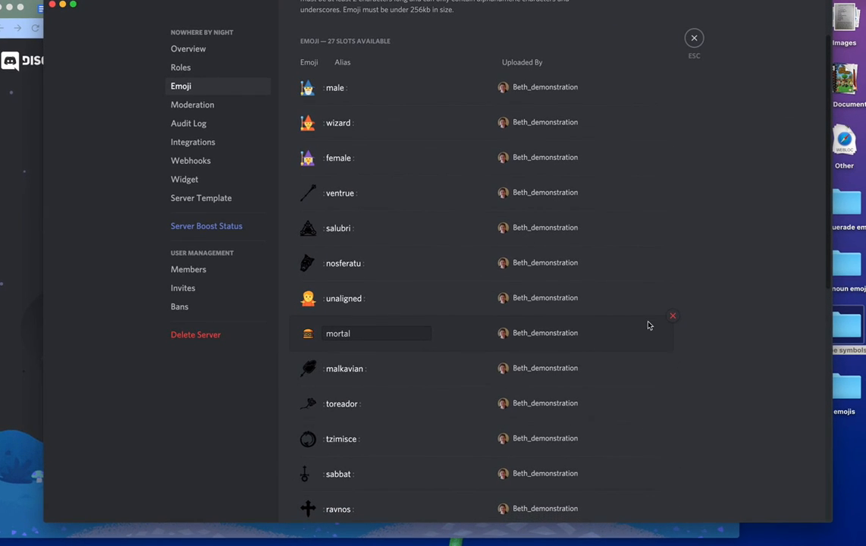
{"action": "scroll", "coordinate": [756, 345], "scroll_direction": "up", "scroll_amount": 3}
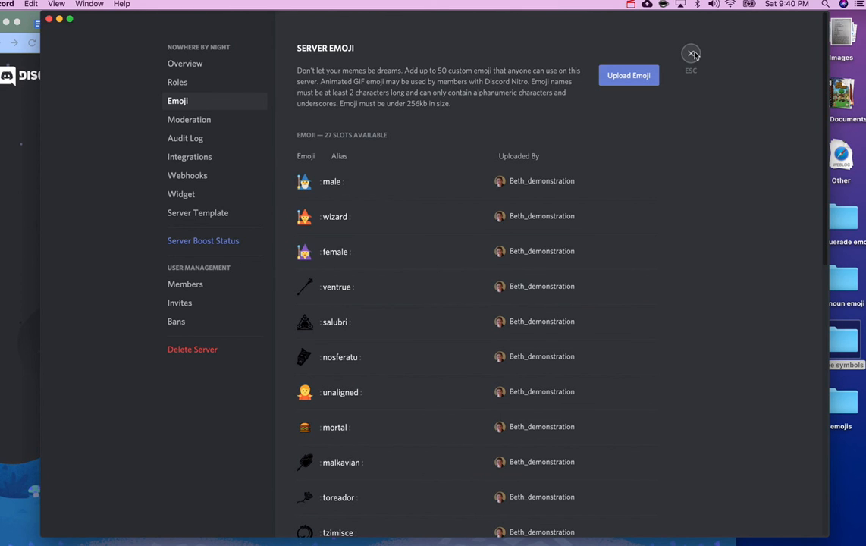
{"action": "left_click", "coordinate": [692, 55]}
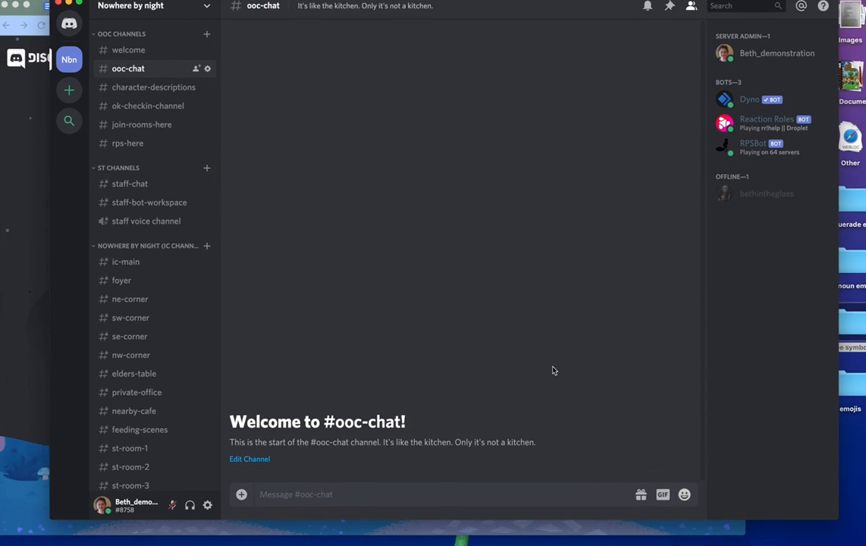
- Check the server emoji in the message emoji picker, then bring the browser's Authorized page forward
{"action": "left_click", "coordinate": [685, 494]}
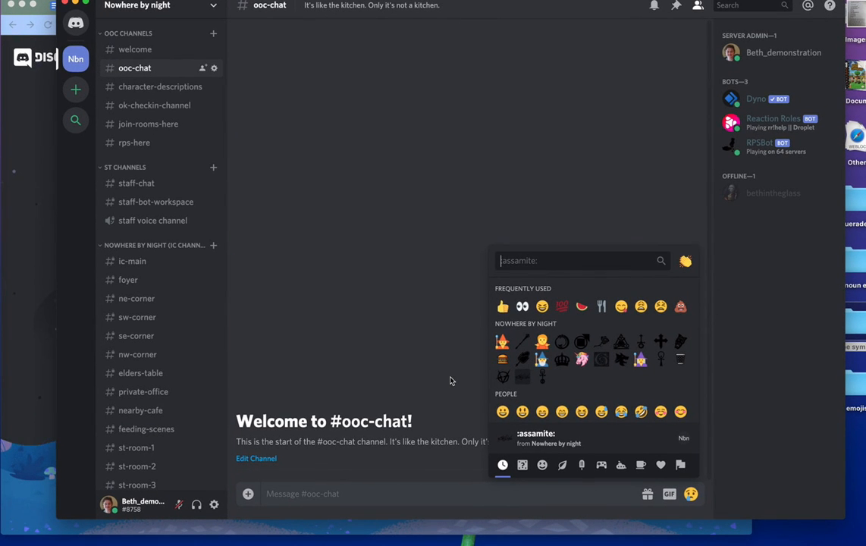
{"action": "left_click", "coordinate": [457, 323]}
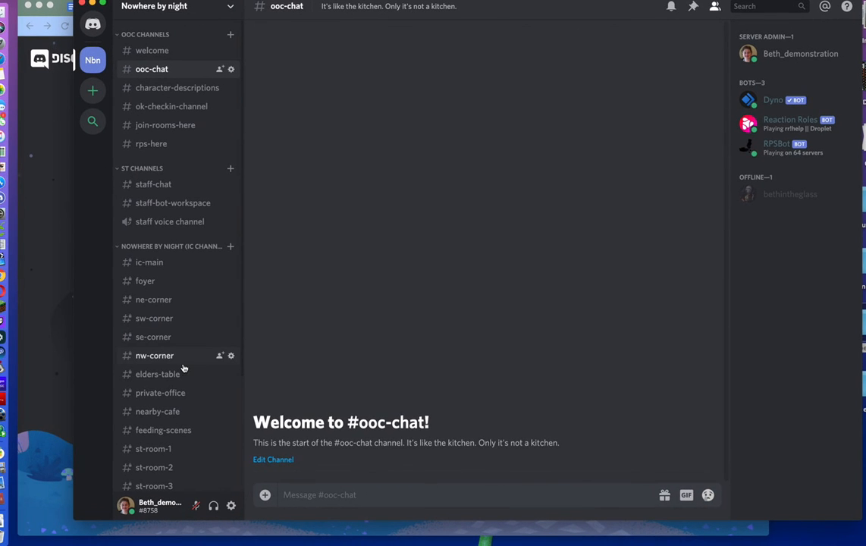
{"action": "scroll", "coordinate": [183, 368], "scroll_direction": "down", "scroll_amount": 2}
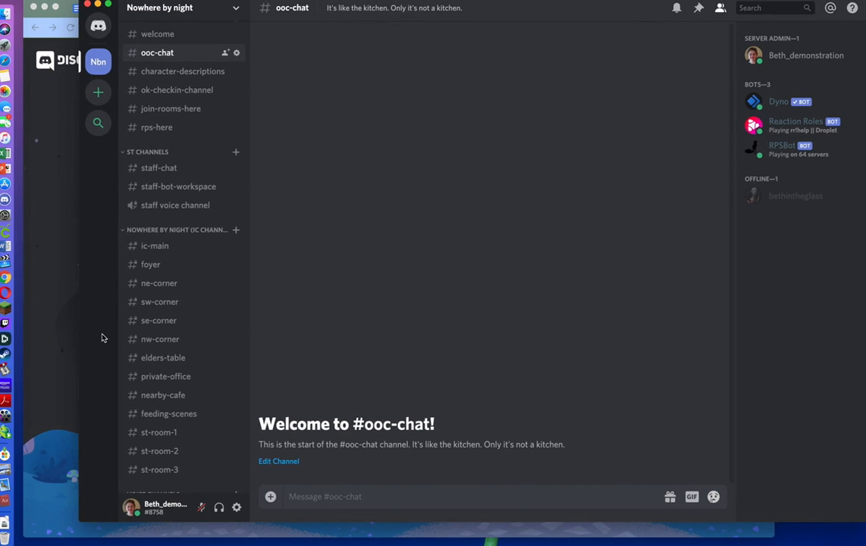
{"action": "left_click", "coordinate": [53, 328]}
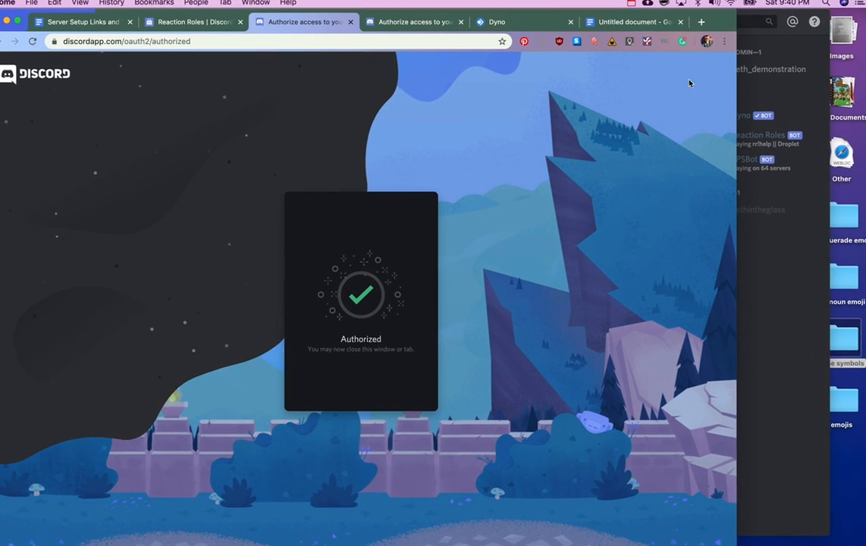